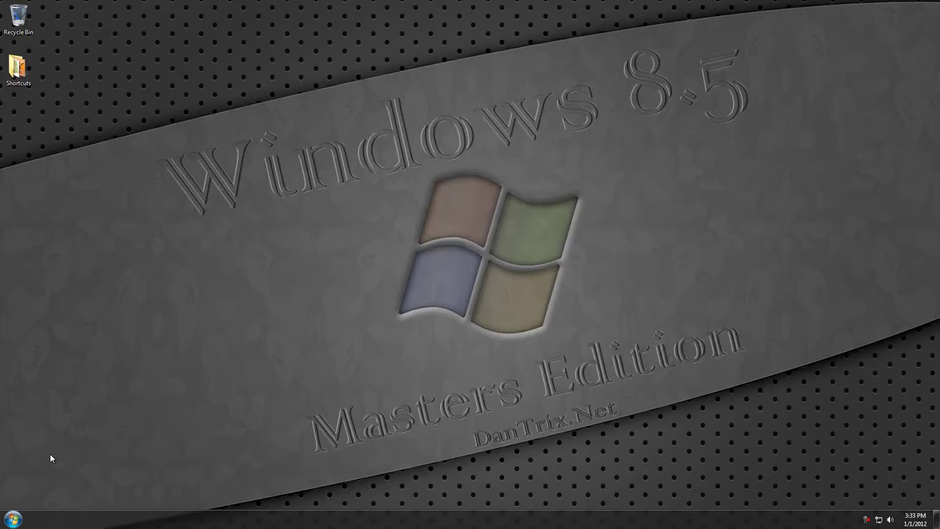
# Step: Open the Computer window and check the used and free space of drives C: and D:
pyautogui.click(15, 518)
pyautogui.click(155, 154)
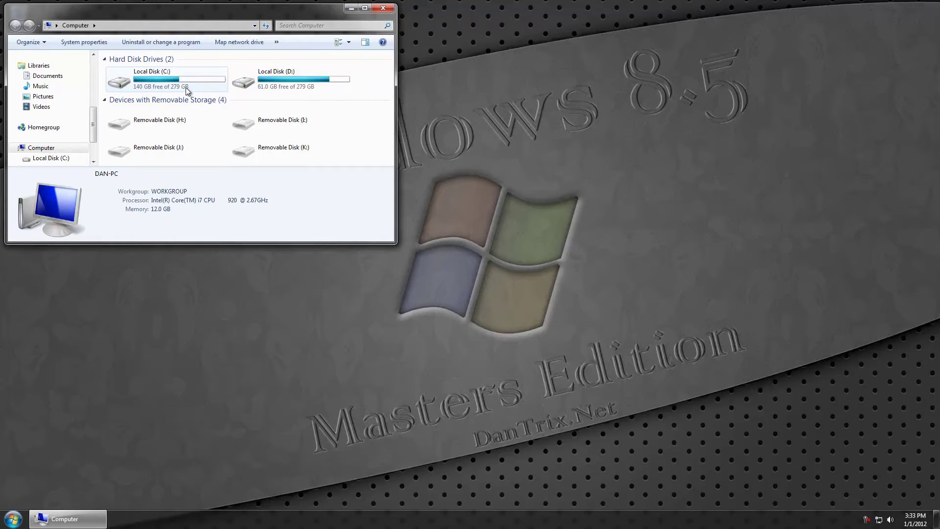
pyautogui.click(170, 88)
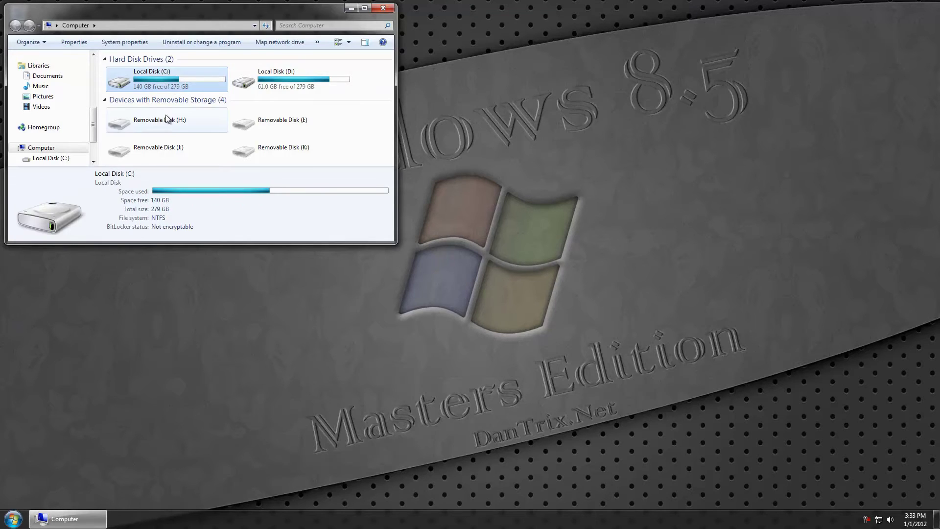
pyautogui.click(281, 78)
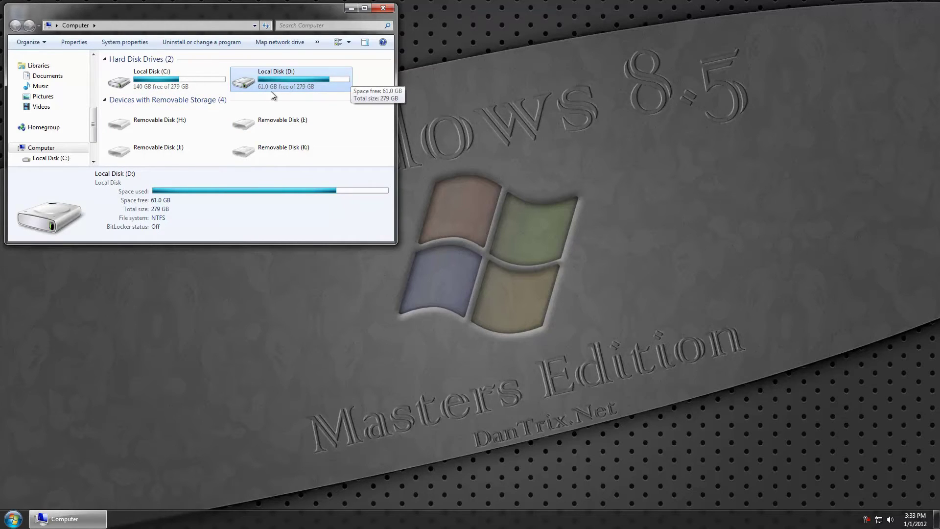
# Step: Open drive D:, inspect the Fraps, HiFi, Photoshop and Hangar folders' details, and close the window
pyautogui.doubleClick(331, 81)
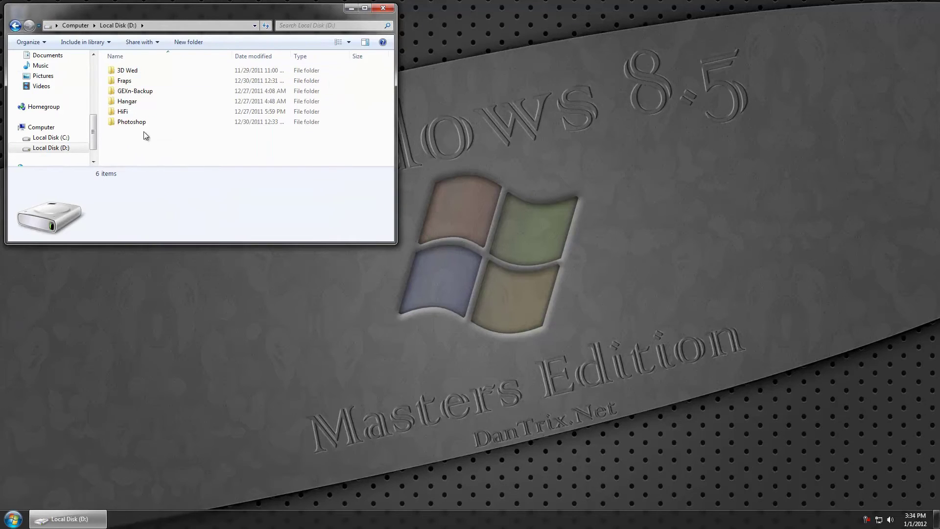
pyautogui.click(128, 82)
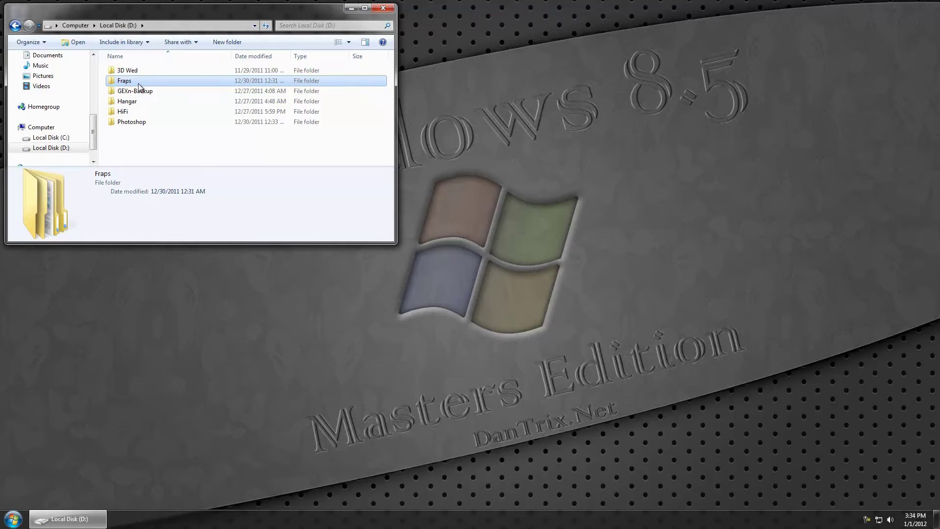
pyautogui.moveTo(138, 85)
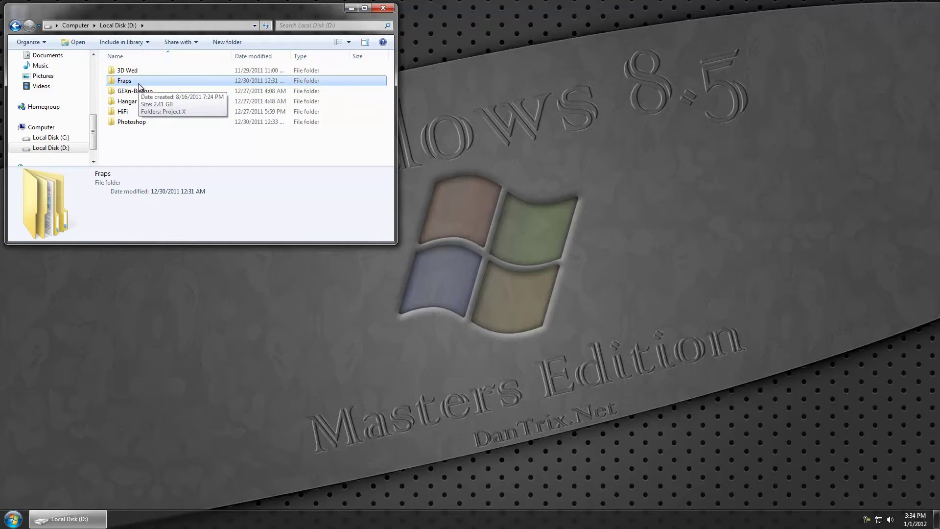
pyautogui.click(137, 116)
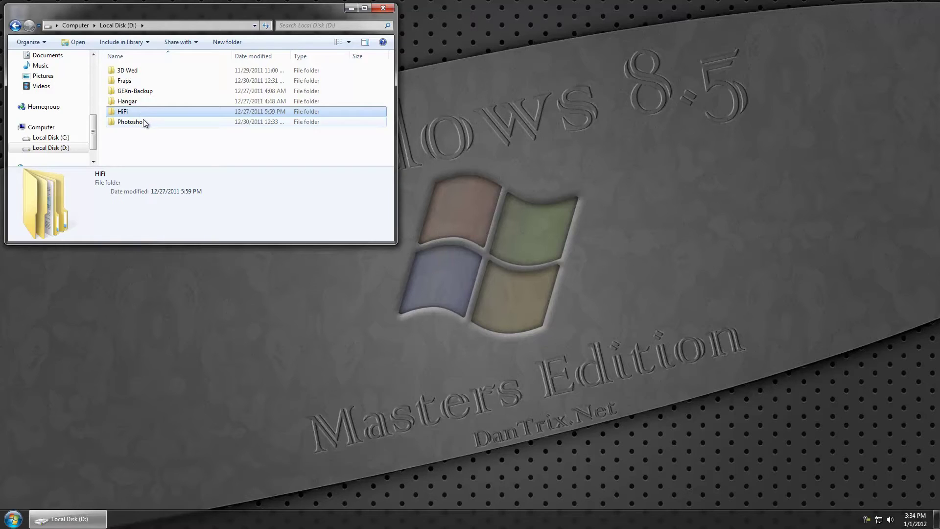
pyautogui.click(143, 119)
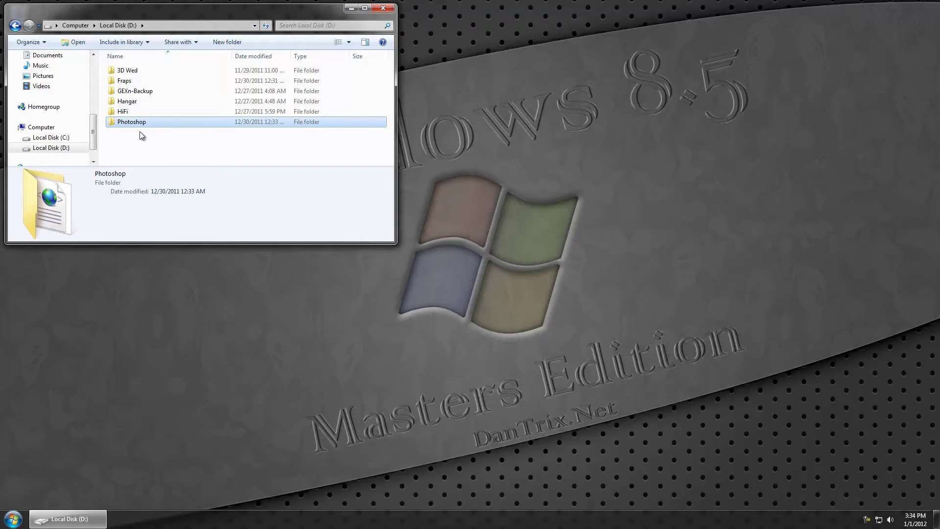
pyautogui.moveTo(134, 126)
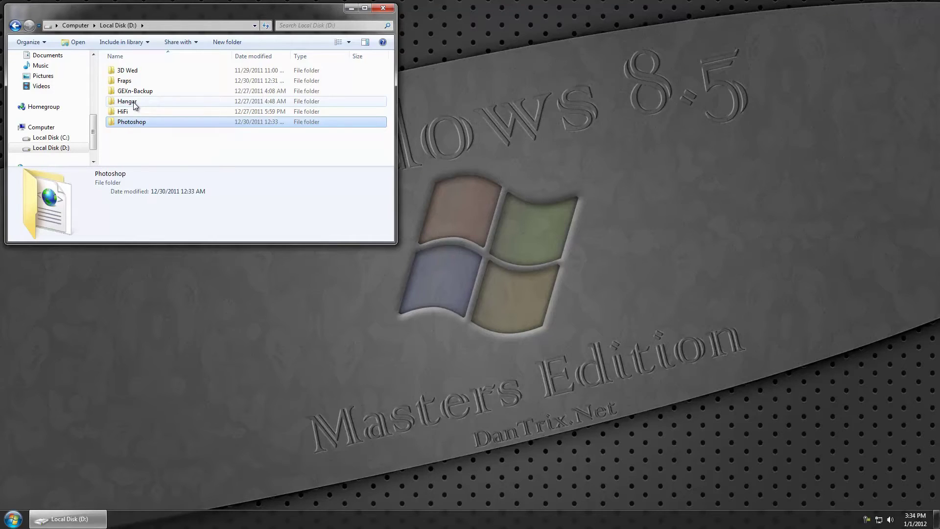
pyautogui.moveTo(134, 104)
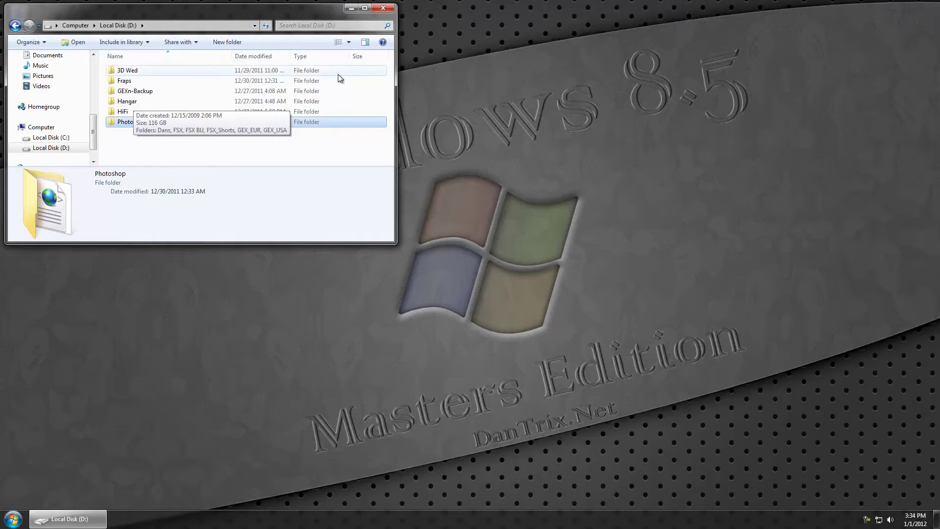
pyautogui.click(383, 8)
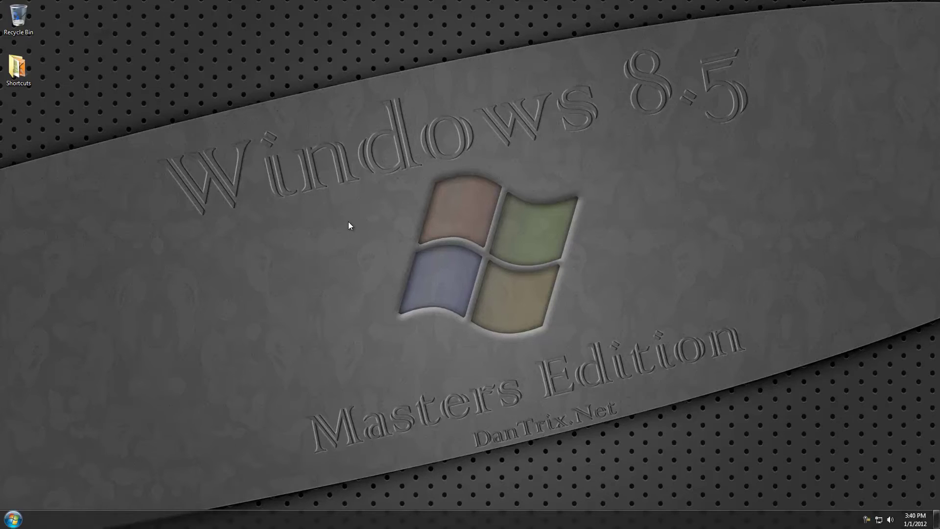
# Step: Launch the Udefrag3 defragmenter and display the cluster map of drive C:
pyautogui.click(13, 518)
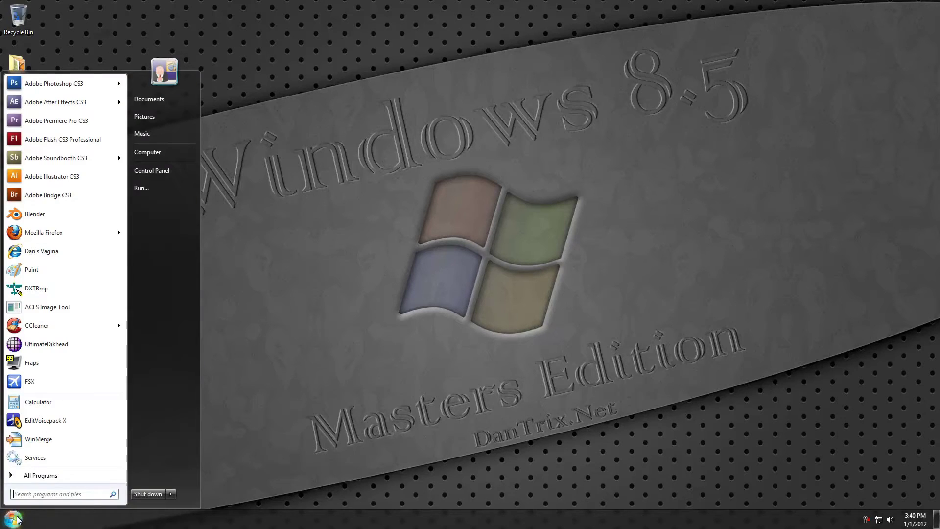
pyautogui.click(87, 344)
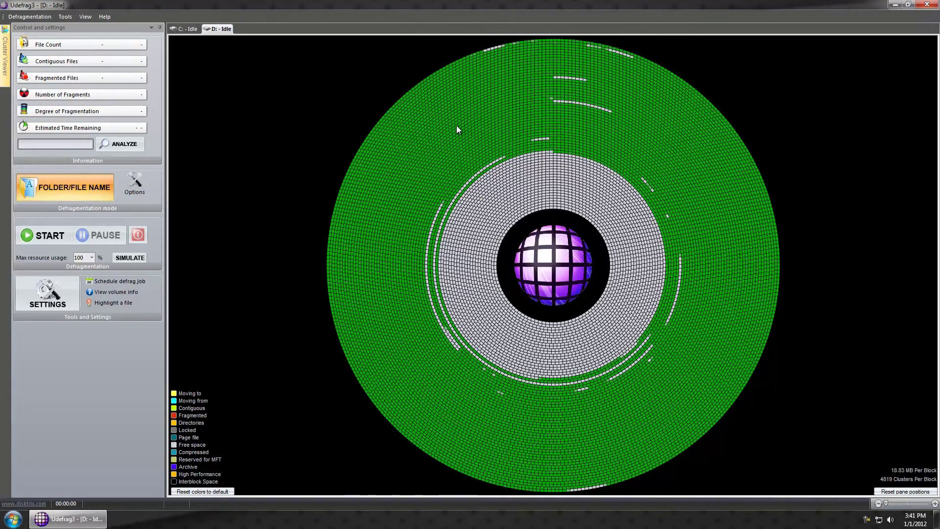
pyautogui.click(184, 29)
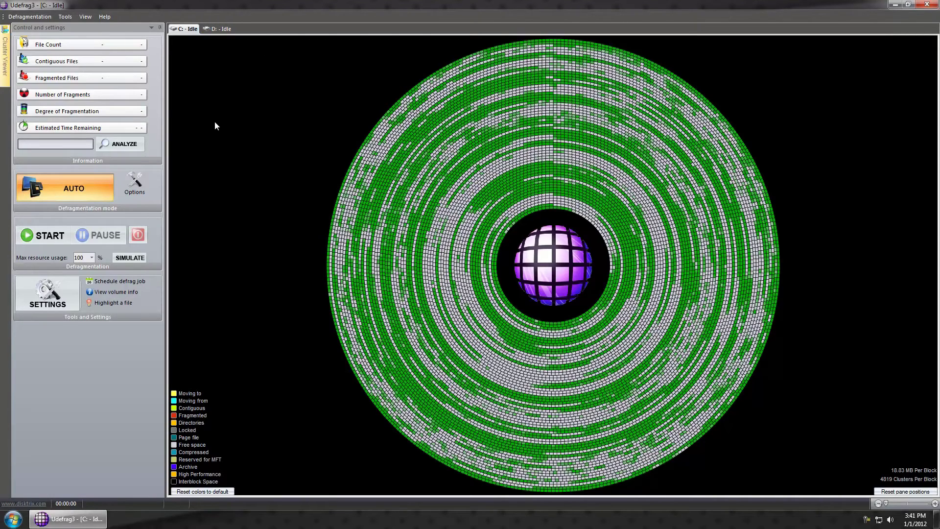
# Step: Review the available defragmentation modes and the Auto options for drive C: without changing them
pyautogui.click(74, 190)
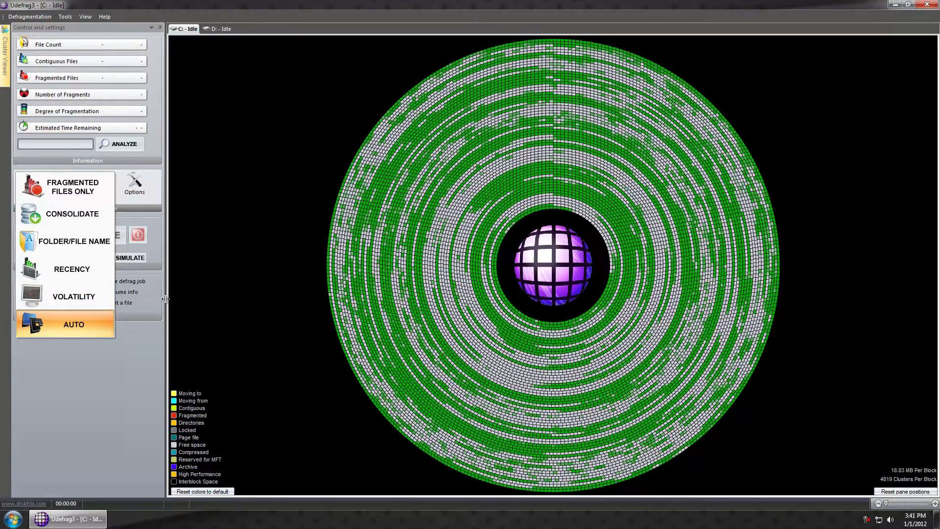
pyautogui.click(78, 328)
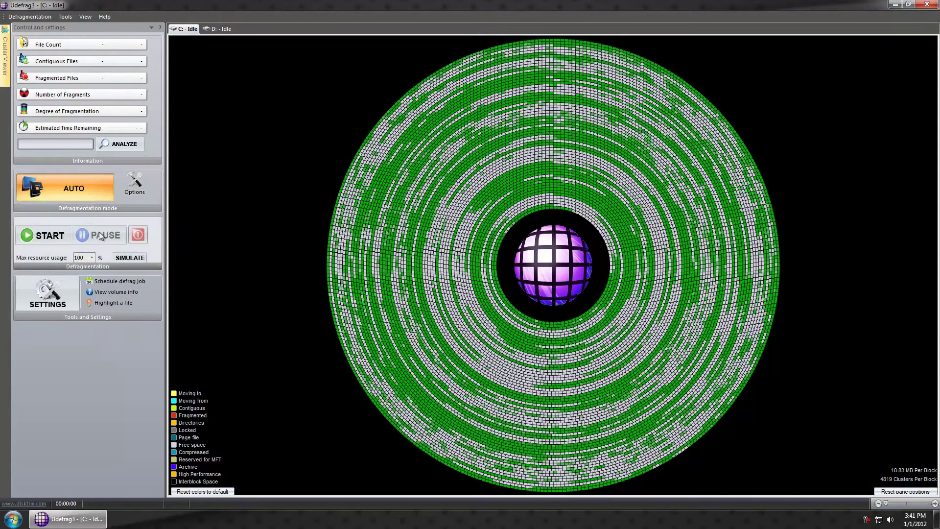
pyautogui.click(129, 191)
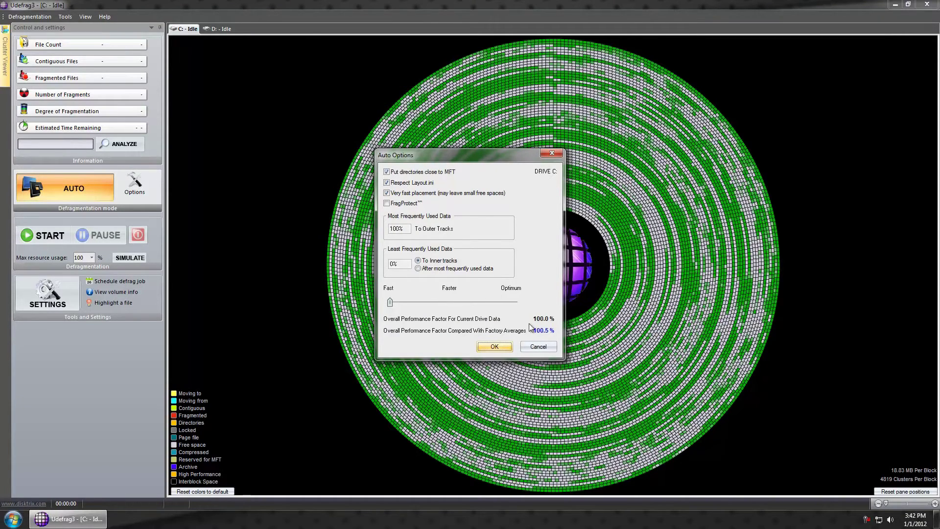
pyautogui.click(537, 347)
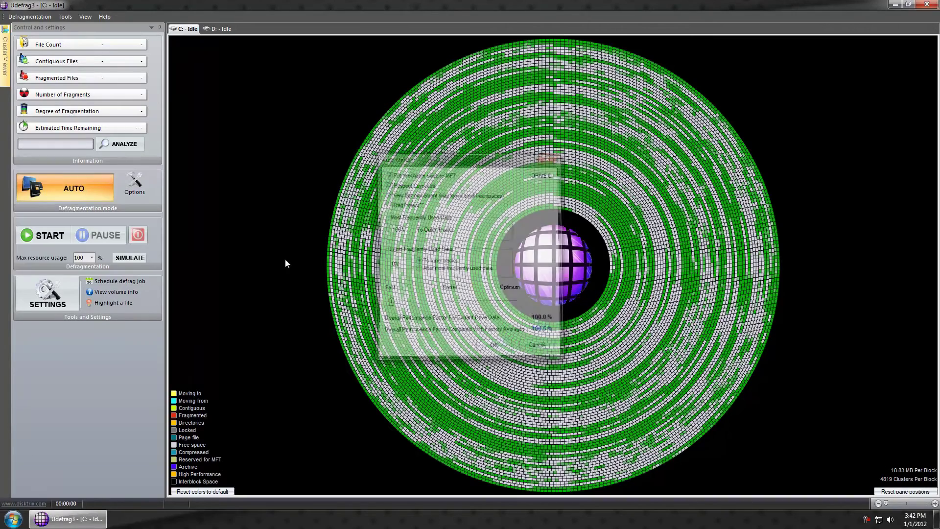
# Step: Select the Folder/File Name defragmentation mode for drive C: and view its options
pyautogui.click(72, 193)
pyautogui.click(68, 242)
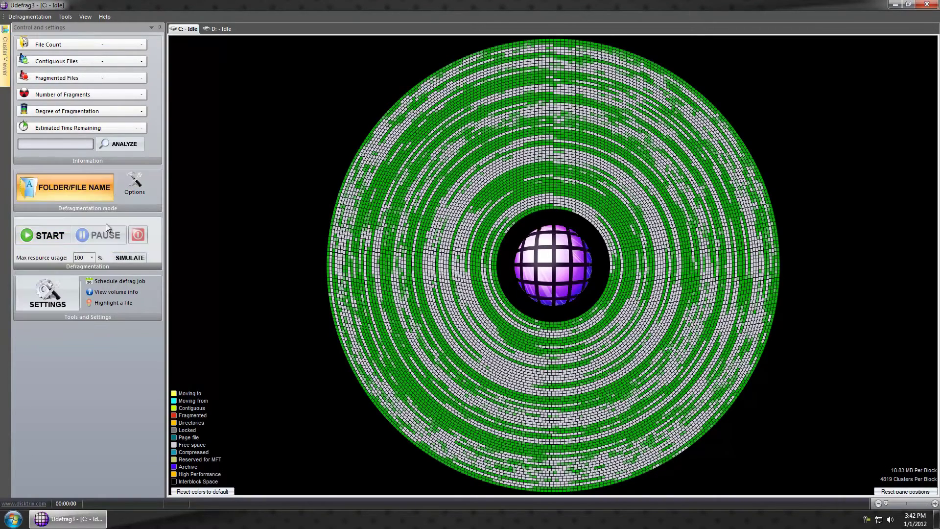
pyautogui.click(134, 181)
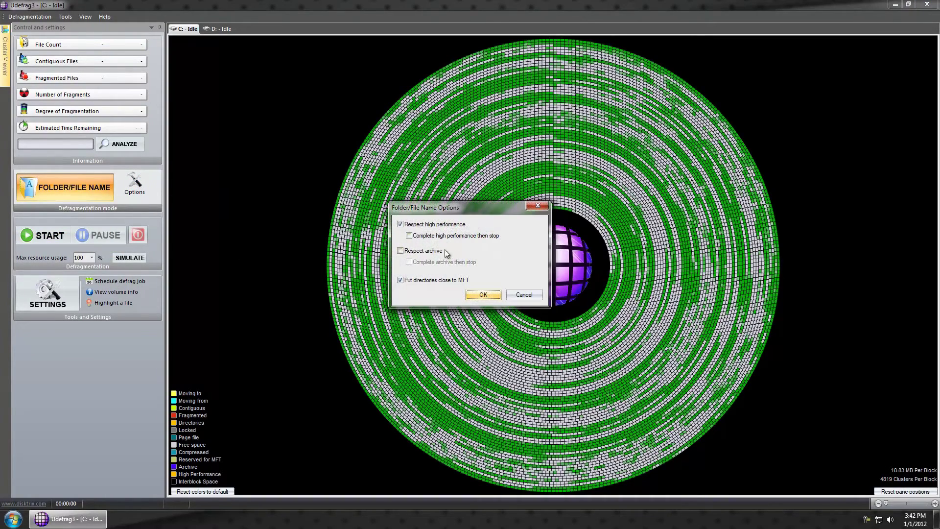
pyautogui.click(483, 294)
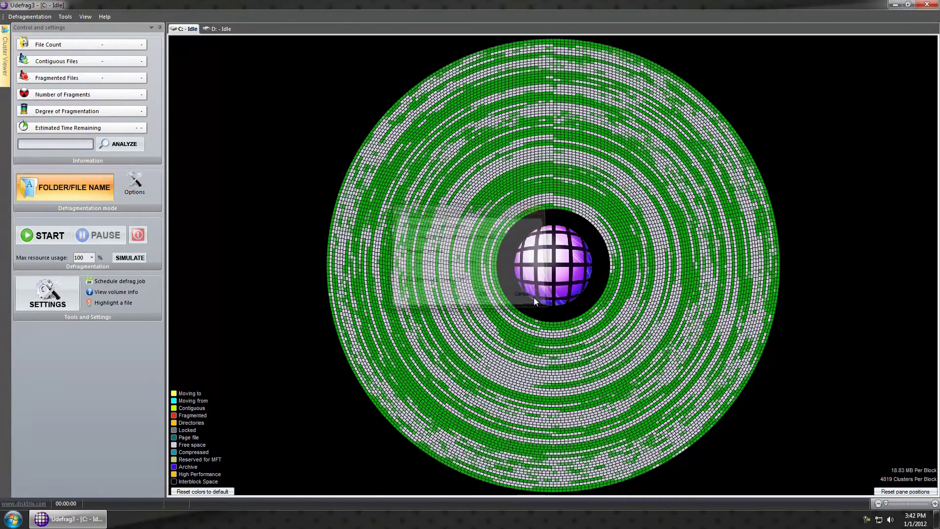
# Step: Set drive C: to the Auto defragmentation mode and turn off very fast placement in its options
pyautogui.click(65, 189)
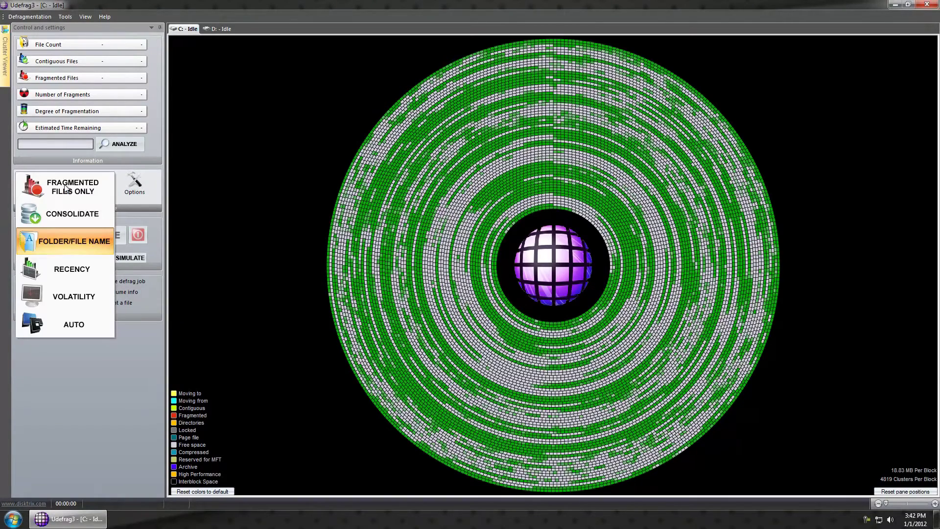
pyautogui.click(72, 324)
pyautogui.click(136, 179)
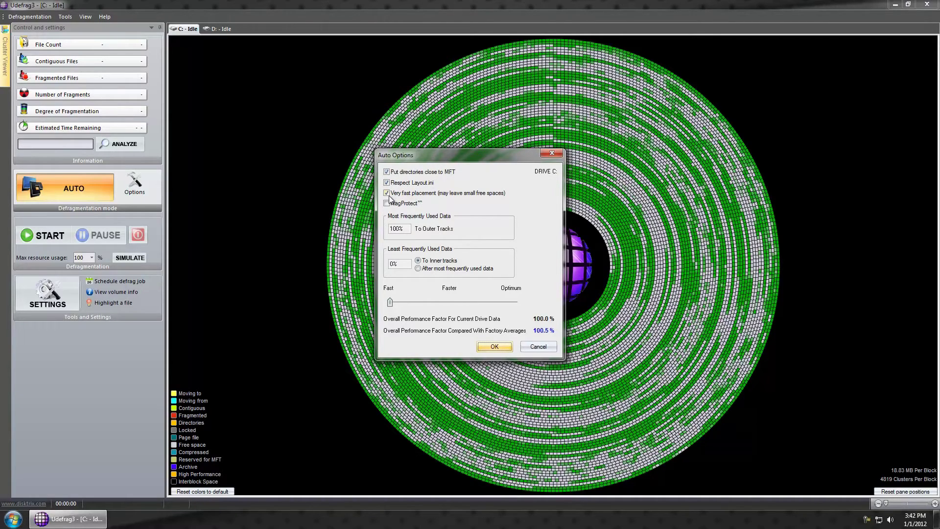
pyautogui.click(443, 194)
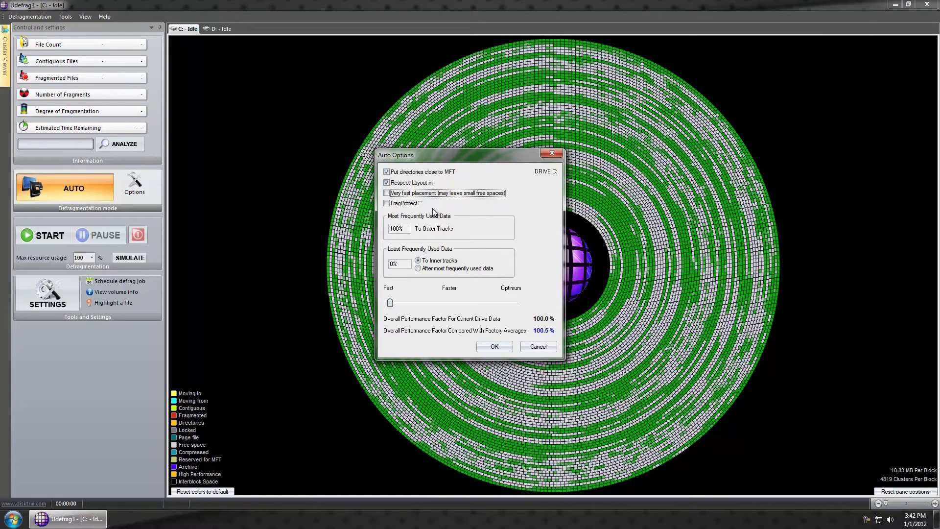
# Step: Try switching FragProtect and very fast placement on, and turn both off again
pyautogui.click(388, 204)
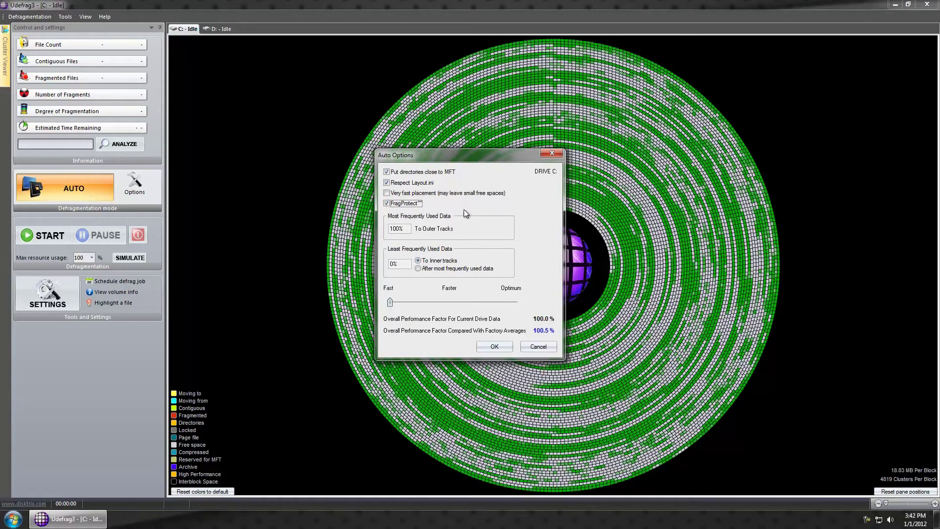
pyautogui.click(387, 203)
pyautogui.click(402, 196)
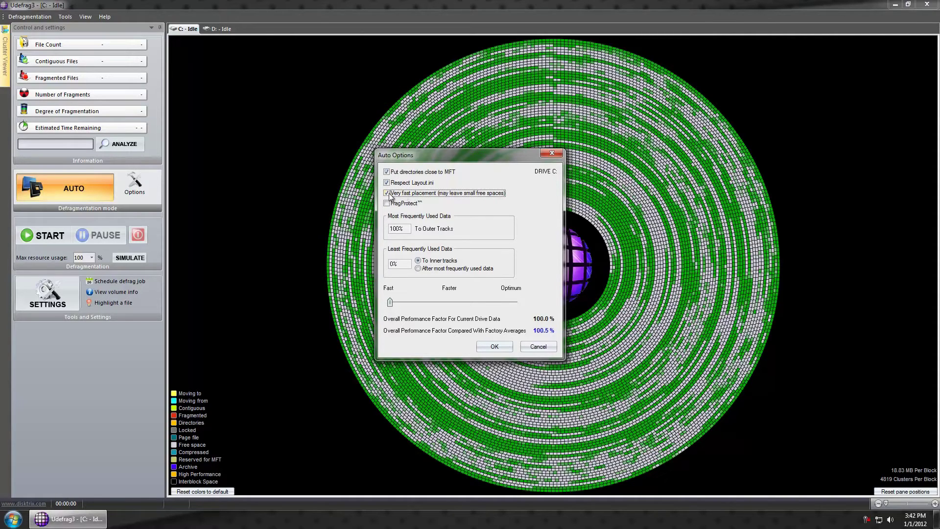
pyautogui.click(388, 193)
# Step: Set the Auto mode's performance level for drive C: to Optimum and accept the options
pyautogui.moveTo(392, 302); pyautogui.dragTo(515, 301)
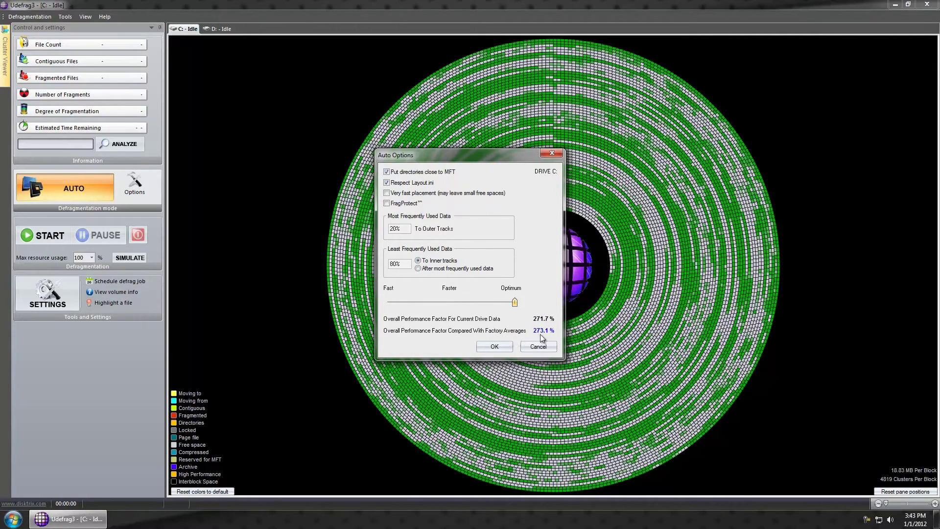
pyautogui.click(495, 346)
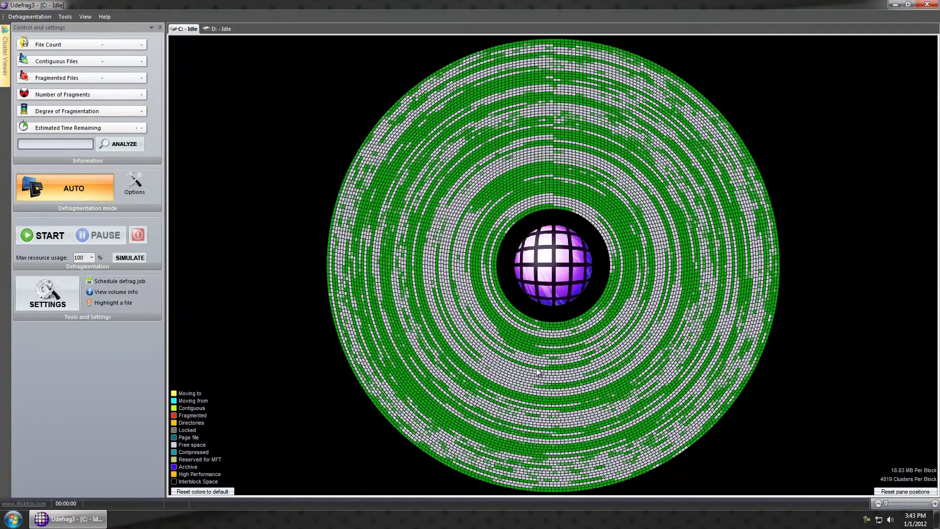
# Step: Switch drive C: from Auto to the Folder/File Name mode, review that mode's options and accept them
pyautogui.click(69, 189)
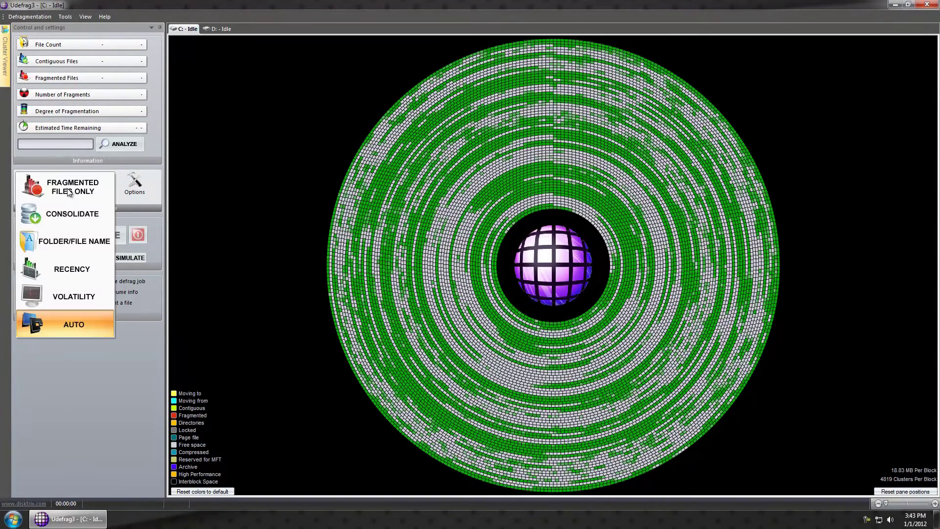
pyautogui.click(66, 242)
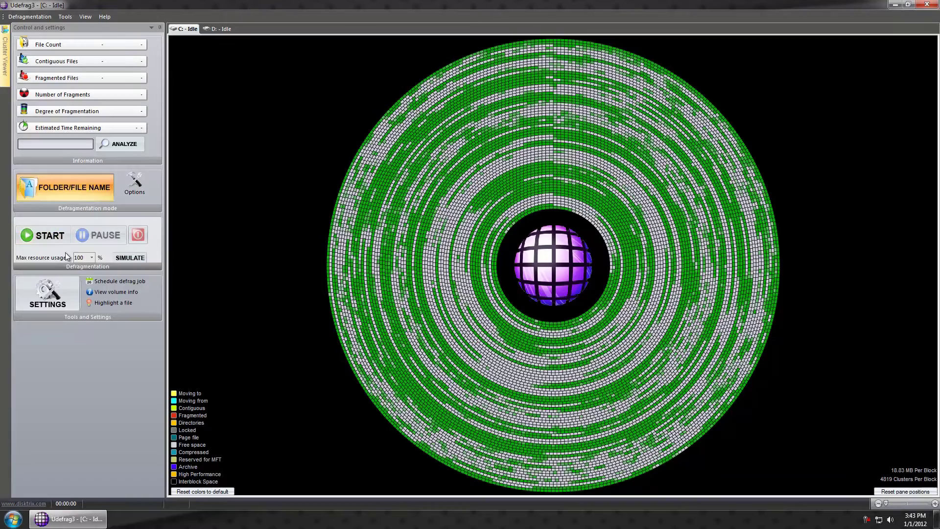
pyautogui.click(129, 193)
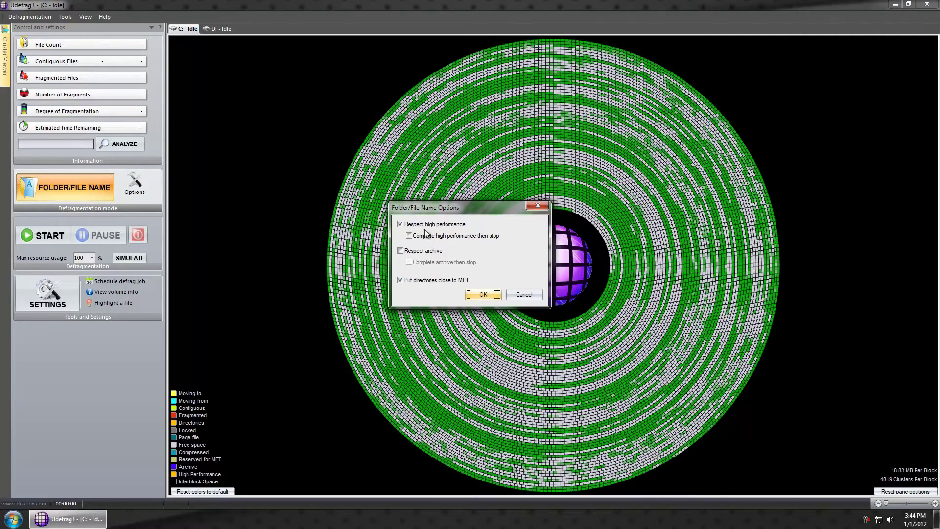
pyautogui.click(483, 295)
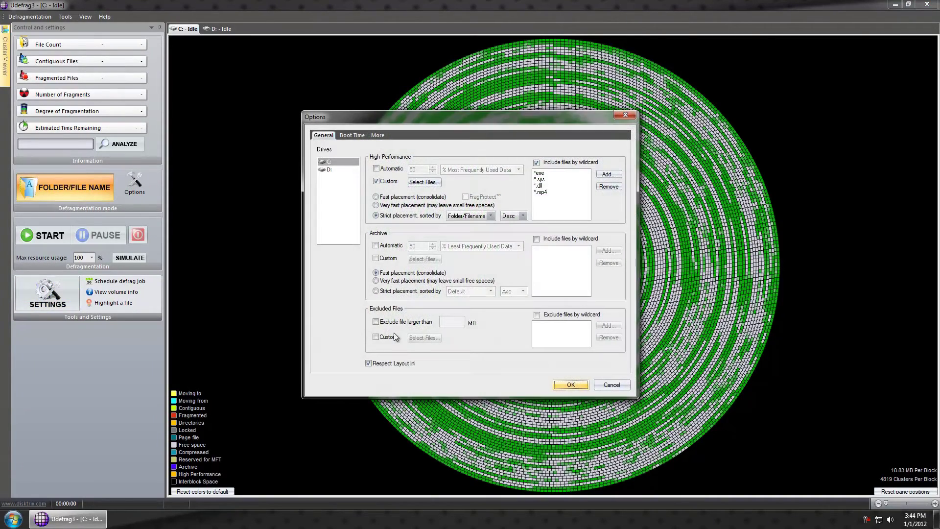
# Step: Compare the general High Performance, Archive and exclusion settings of drives C: and D:
pyautogui.click(329, 171)
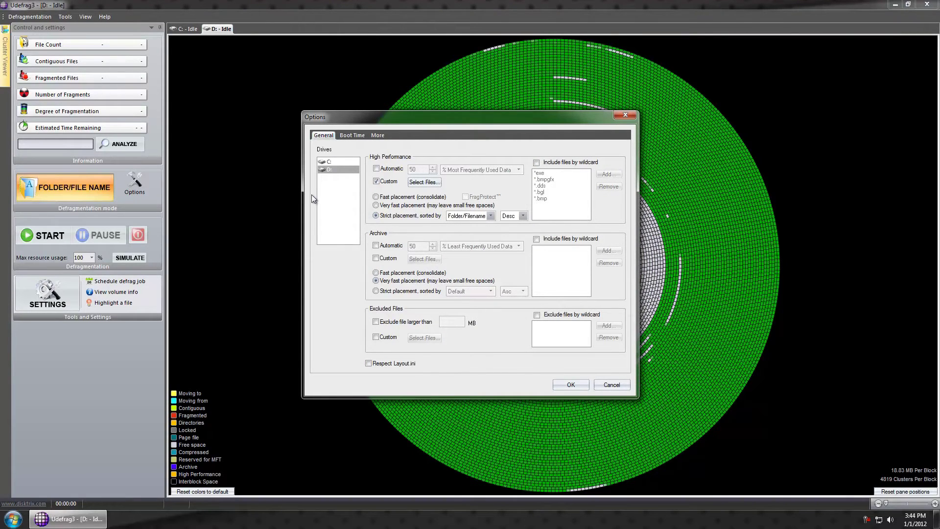
pyautogui.click(325, 162)
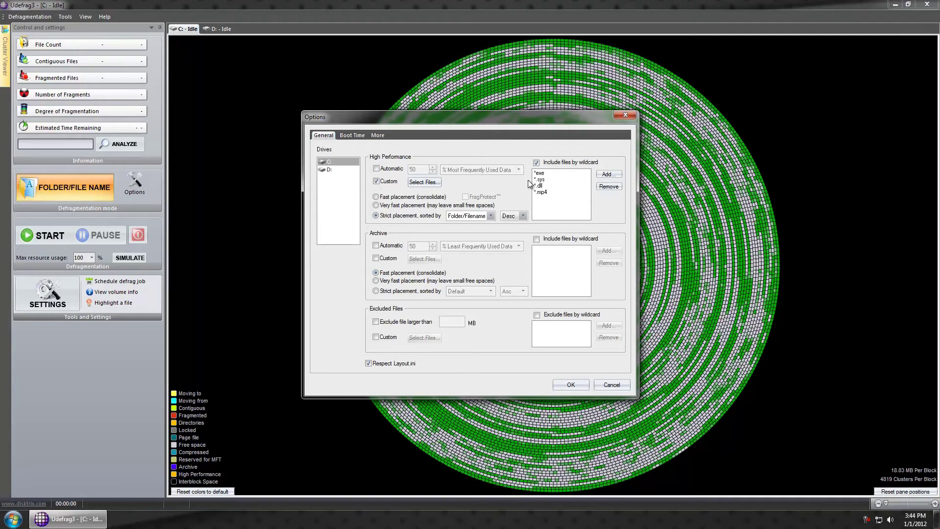
pyautogui.click(325, 171)
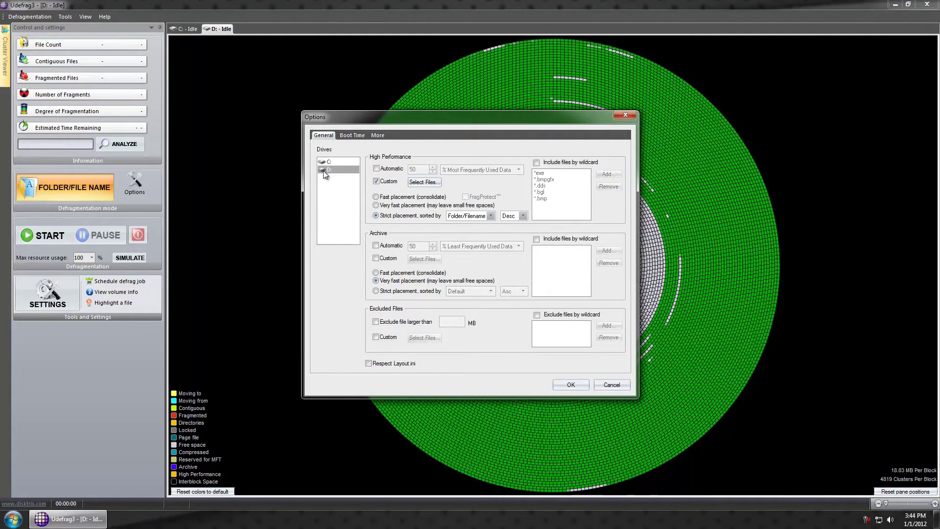
# Step: Open a new wildcard entry for drive C:'s High Performance files, and search the whole computer for *.* in Windows Explorer
pyautogui.click(328, 163)
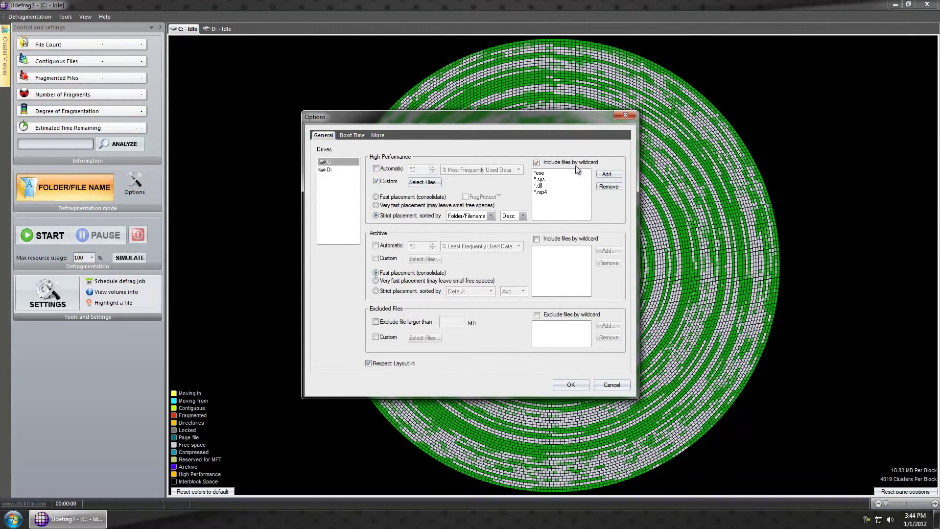
pyautogui.click(607, 174)
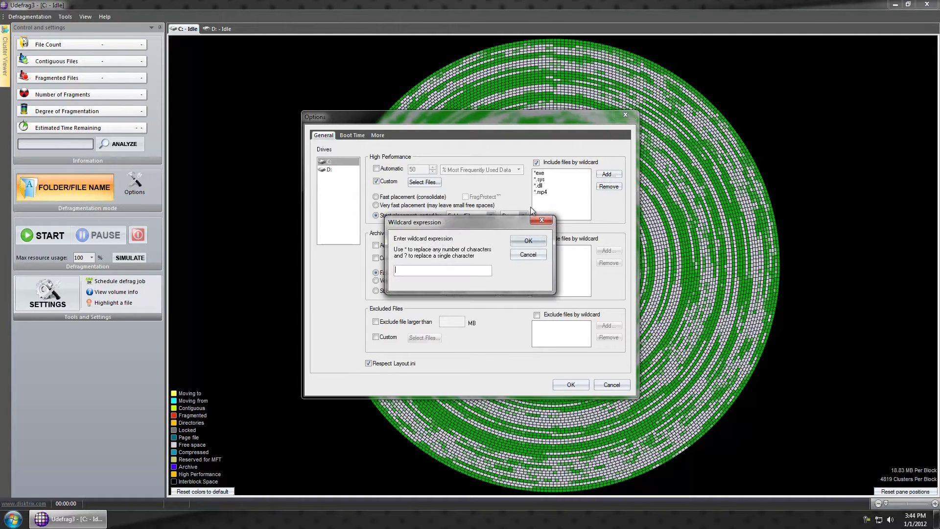
pyautogui.click(12, 518)
pyautogui.click(153, 156)
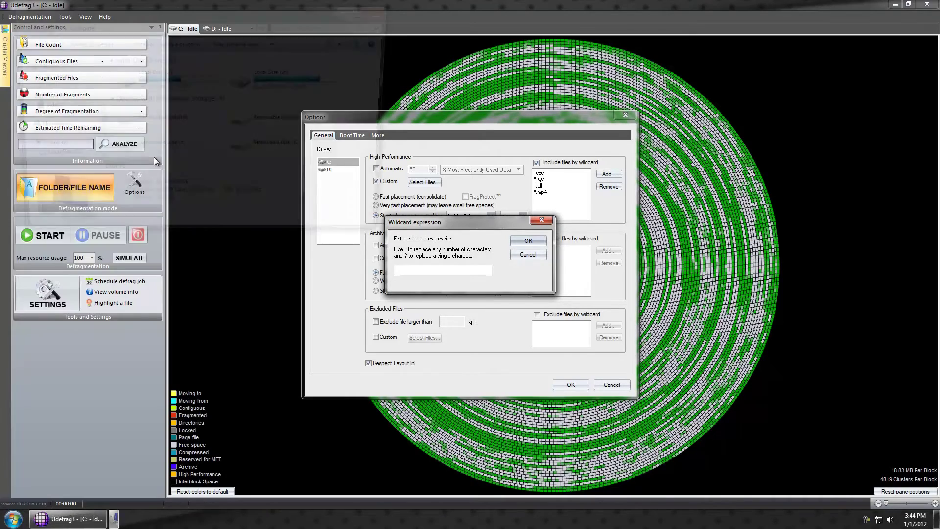
pyautogui.click(309, 22)
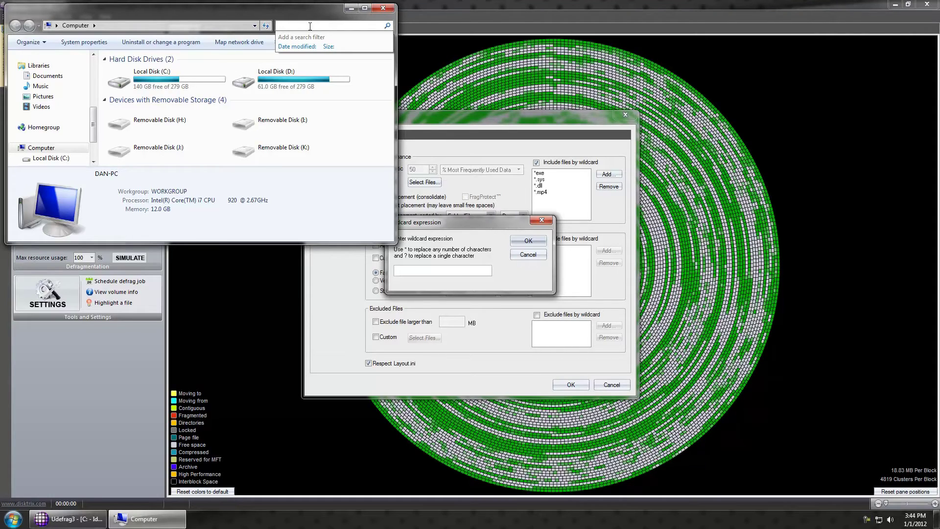
pyautogui.press('Escape')
pyautogui.write('*.*')
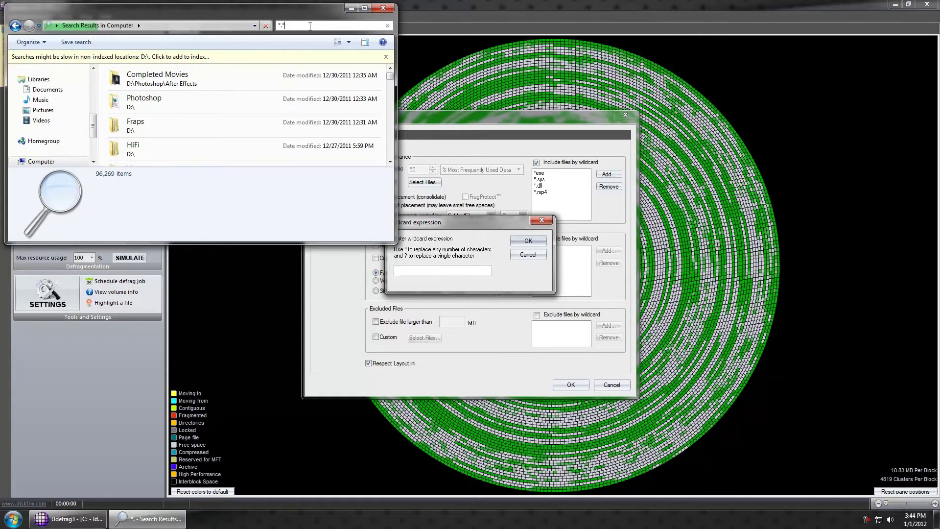
# Step: Search the computer for *.dll files, look through the matching files and close the Explorer window
pyautogui.click(309, 26)
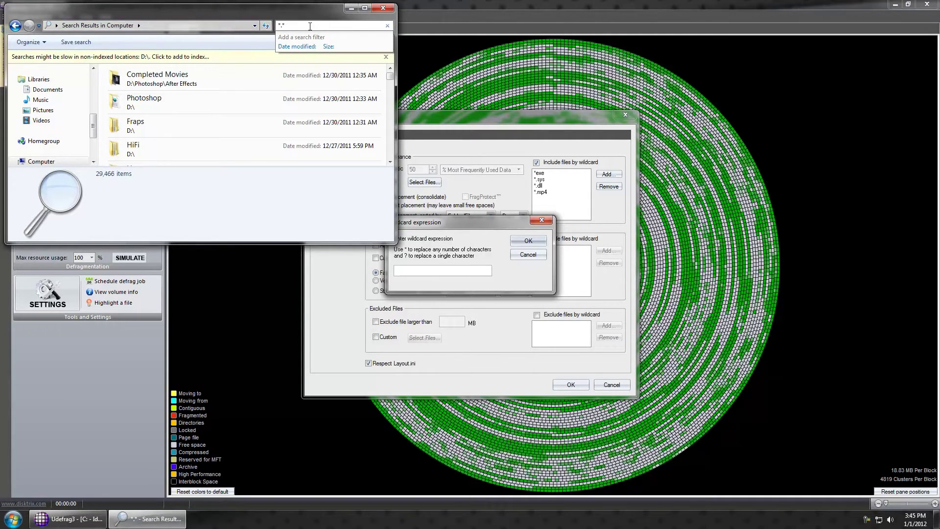
pyautogui.press('BackSpace')
pyautogui.write('.dll')
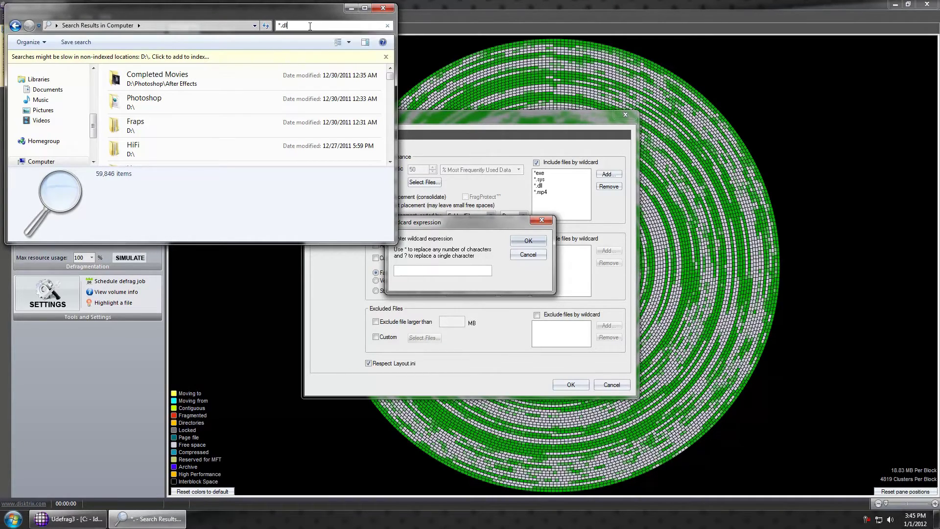
pyautogui.press('Return')
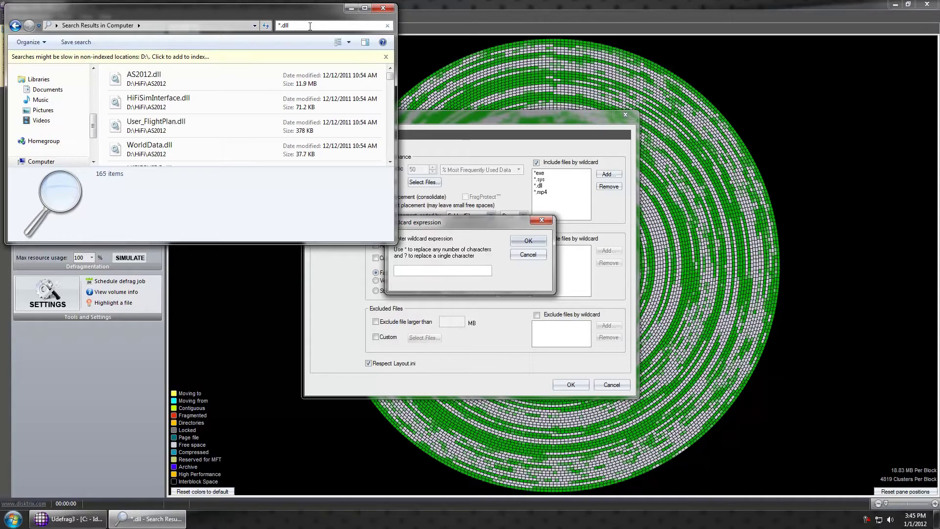
pyautogui.moveTo(389, 76); pyautogui.dragTo(389, 141)
pyautogui.click(375, 150)
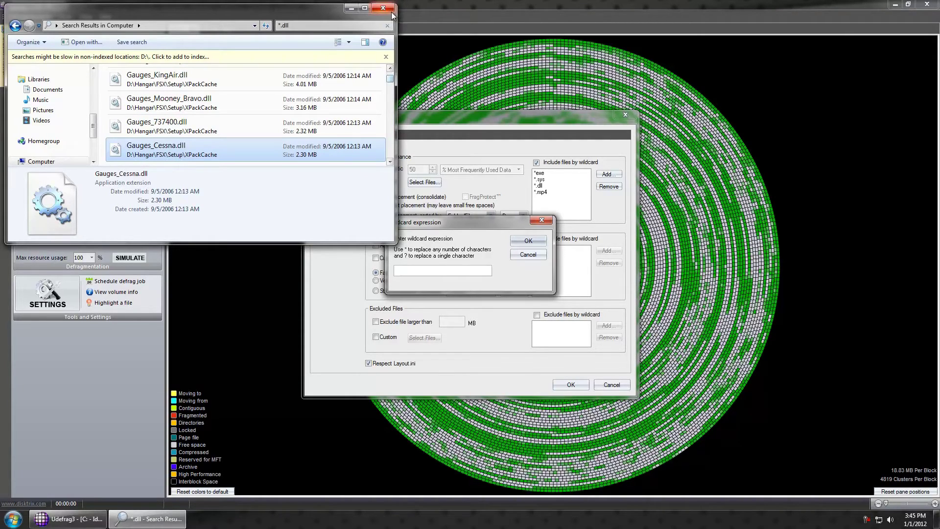
pyautogui.click(384, 8)
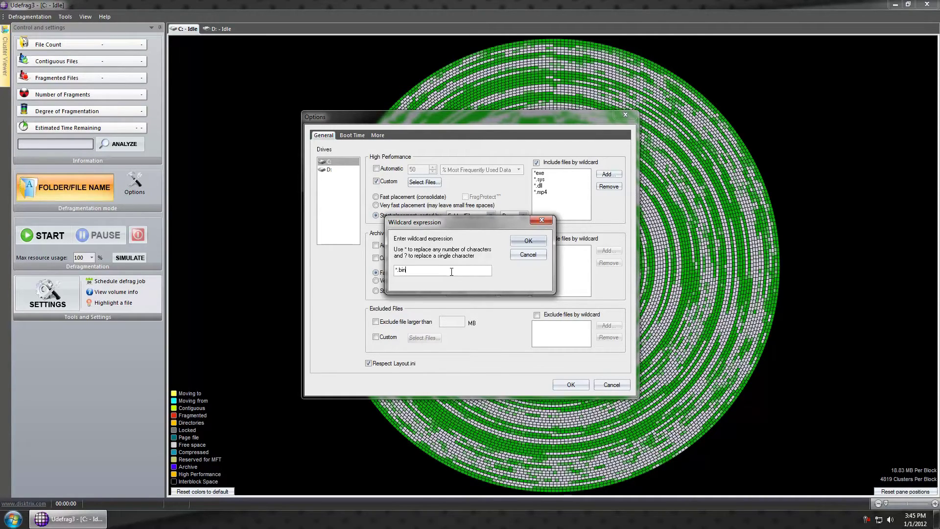
# Step: Try adding the wildcard *.bin to drive C:'s High Performance file list, and remove it again
pyautogui.press('Return')
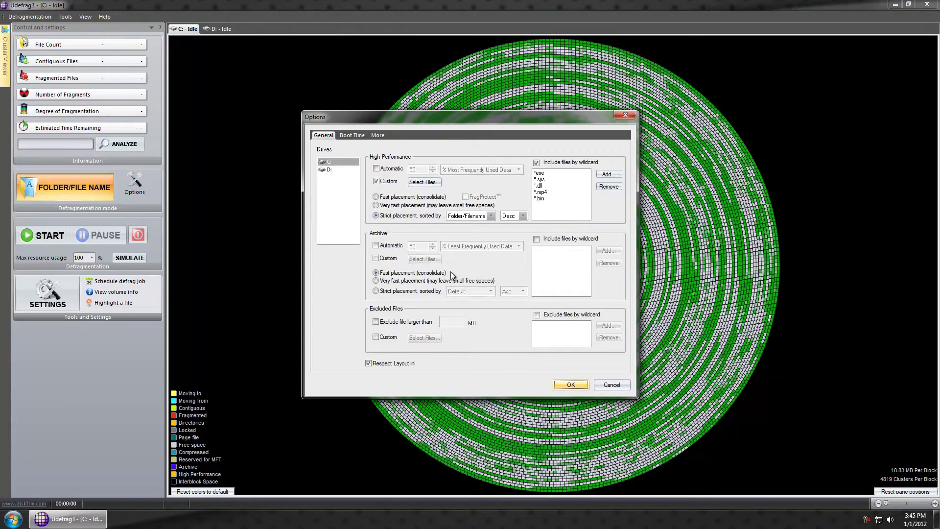
pyautogui.click(543, 198)
pyautogui.click(612, 188)
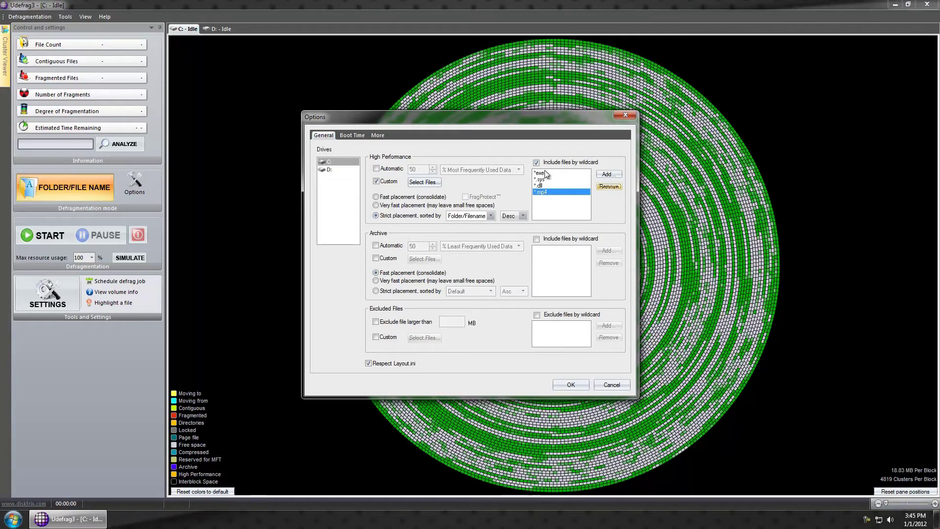
pyautogui.click(544, 172)
pyautogui.click(546, 180)
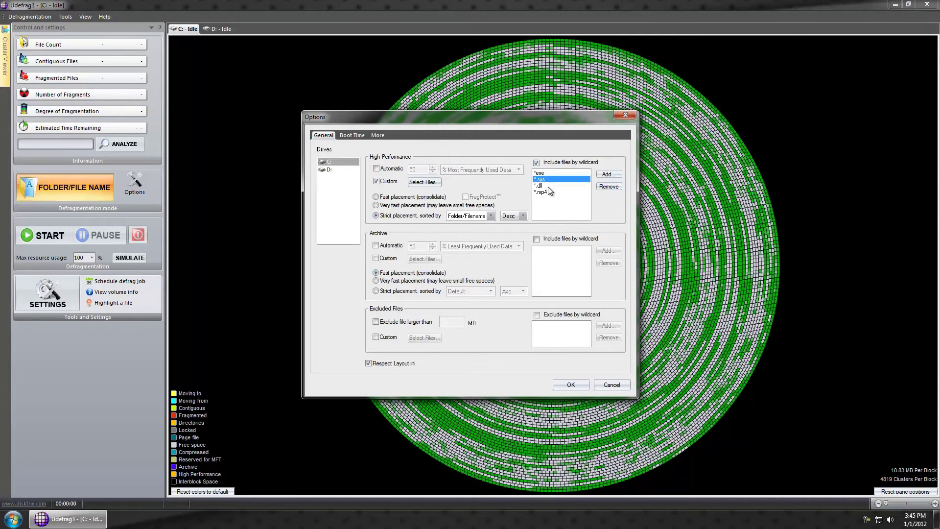
pyautogui.click(547, 186)
# Step: Clear the custom High Performance file selection of drive D: and remove both listed Hangar folders
pyautogui.click(328, 170)
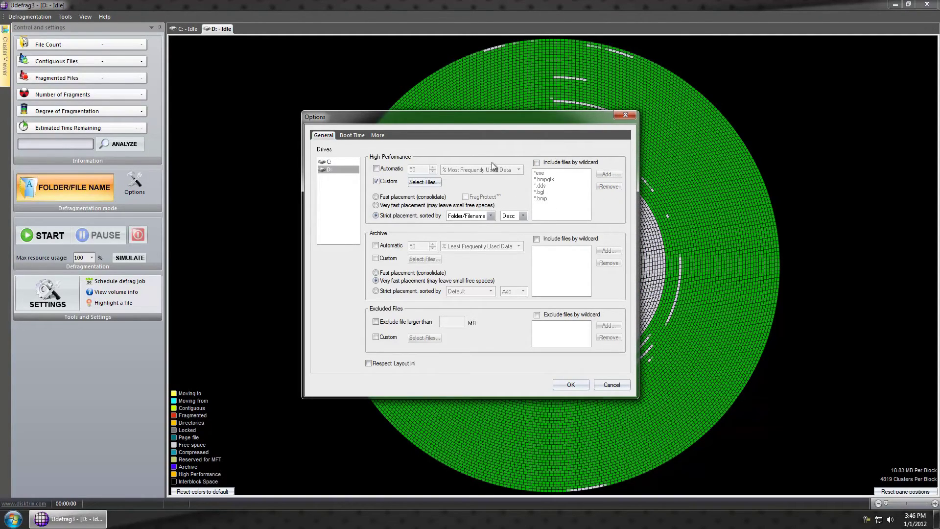
pyautogui.click(424, 182)
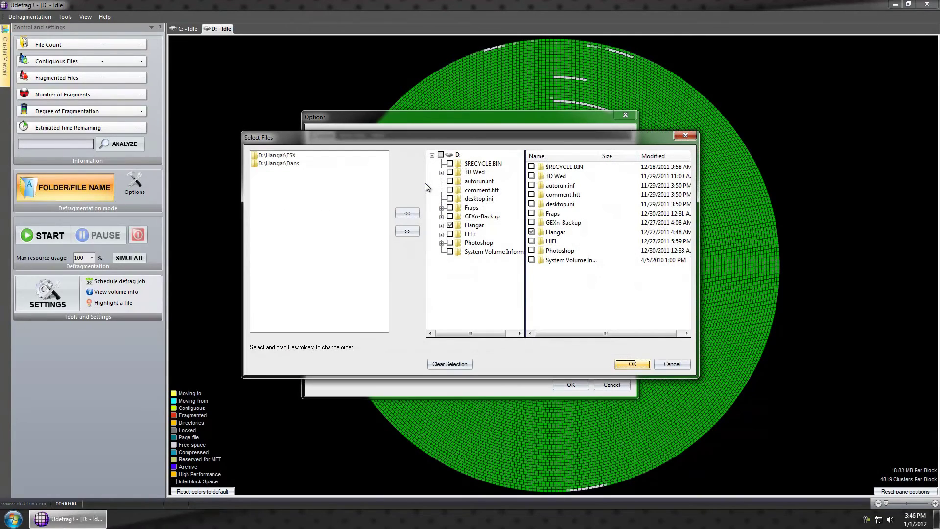
pyautogui.click(270, 157)
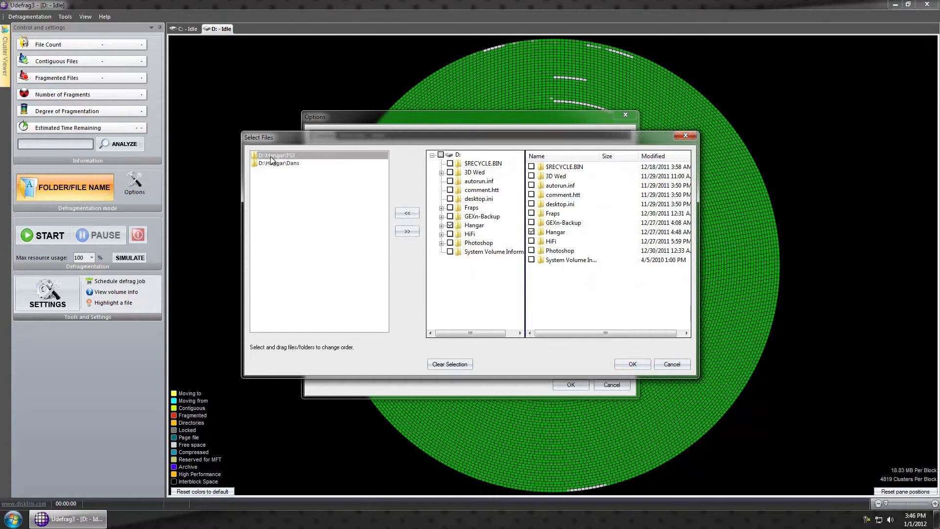
pyautogui.click(272, 164)
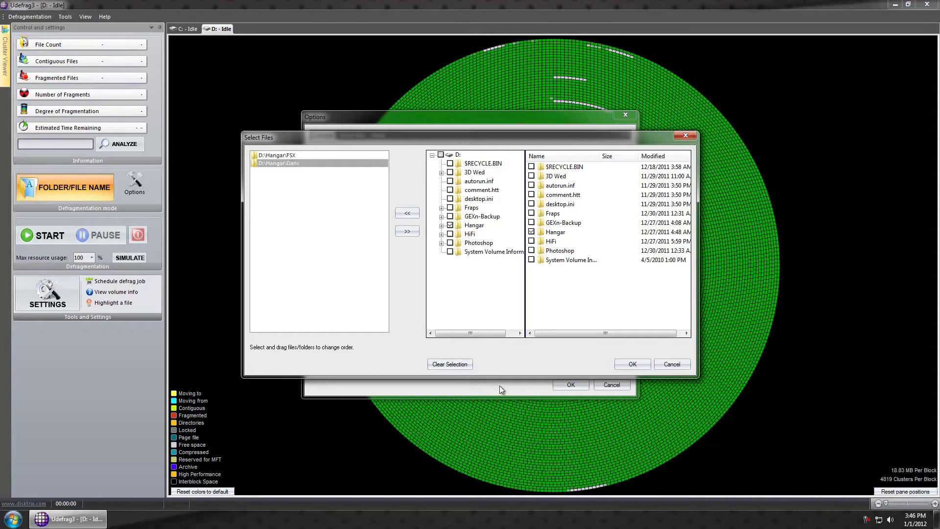
pyautogui.click(441, 364)
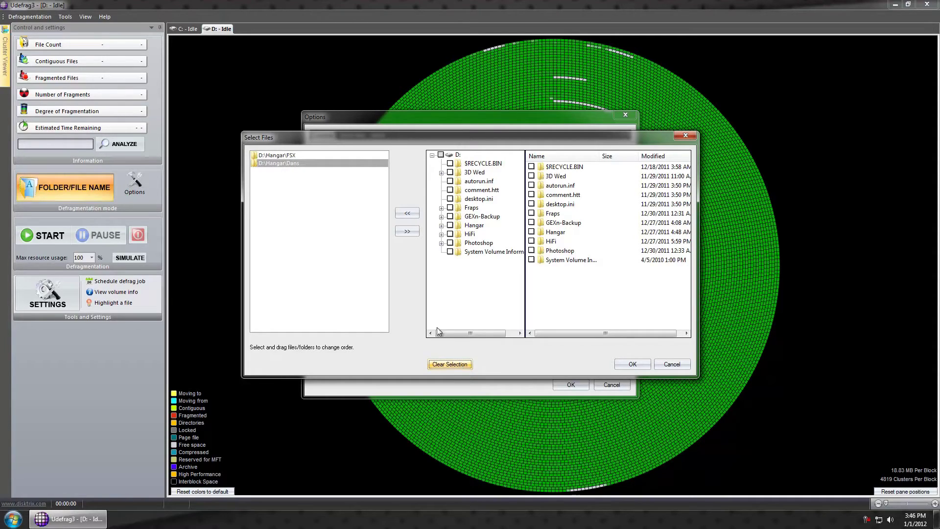
pyautogui.click(407, 231)
pyautogui.click(406, 233)
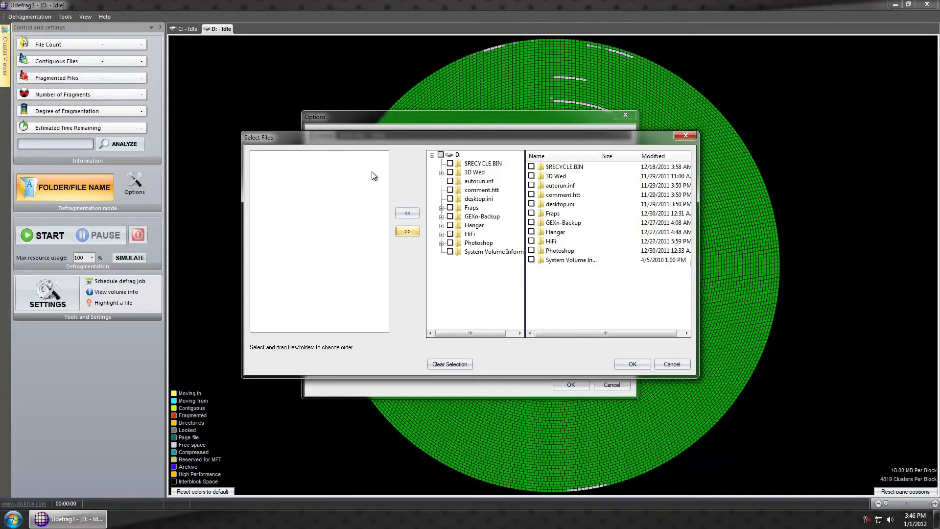
# Step: Add the FSX and FS_Genesis folders from D:\Hangar to the custom High Performance list
pyautogui.click(441, 226)
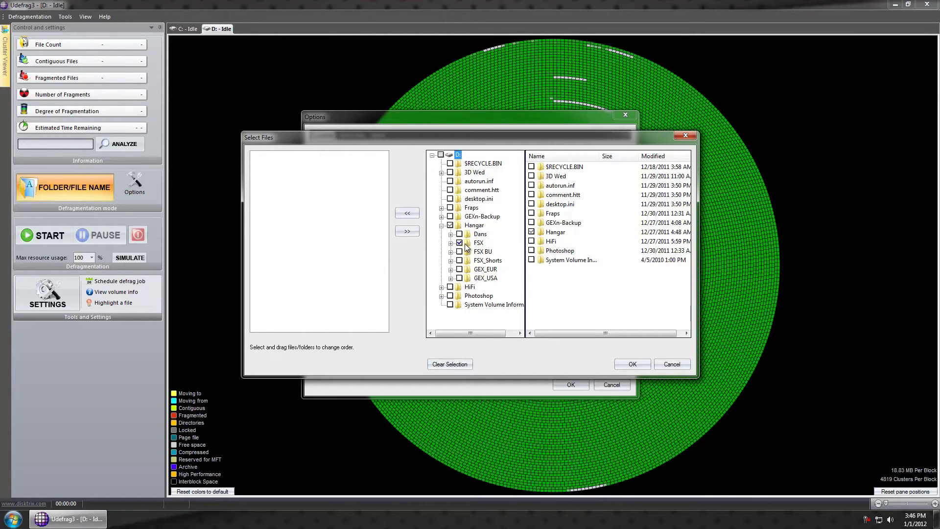
pyautogui.click(408, 214)
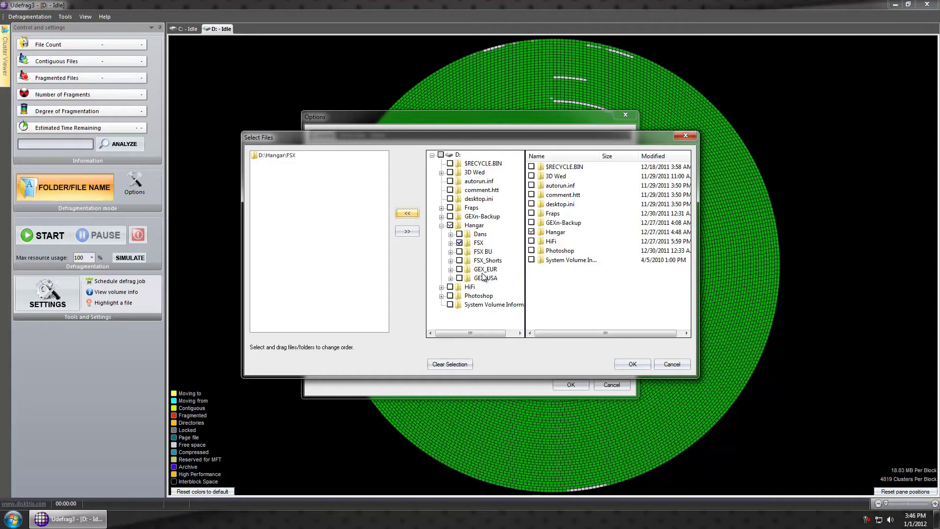
pyautogui.click(451, 234)
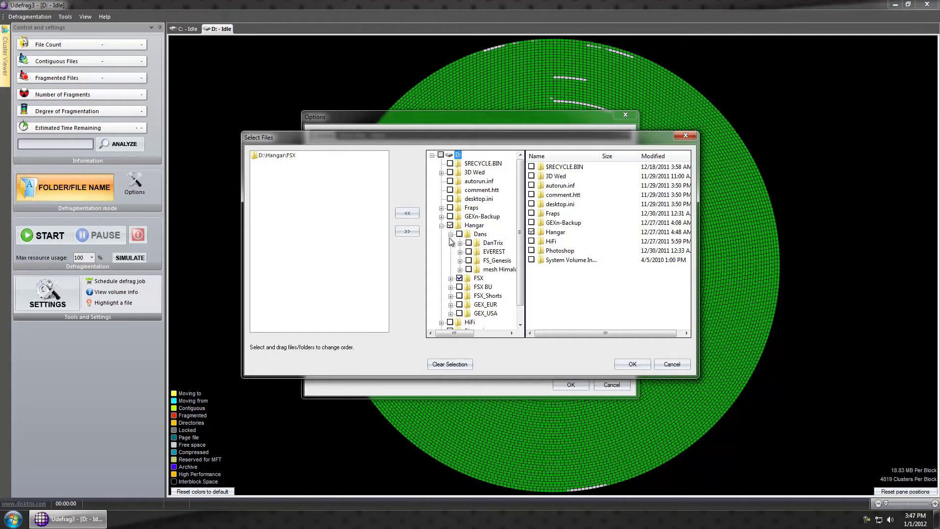
pyautogui.click(469, 261)
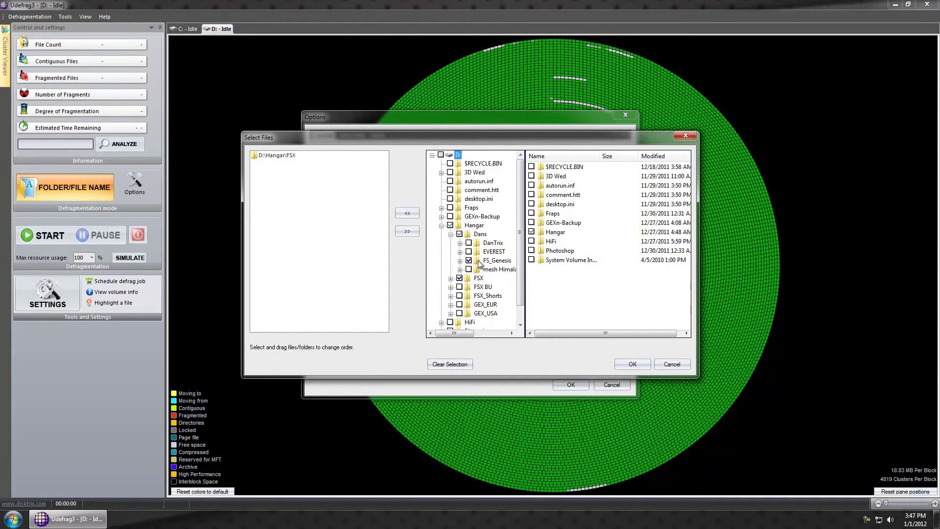
pyautogui.click(411, 218)
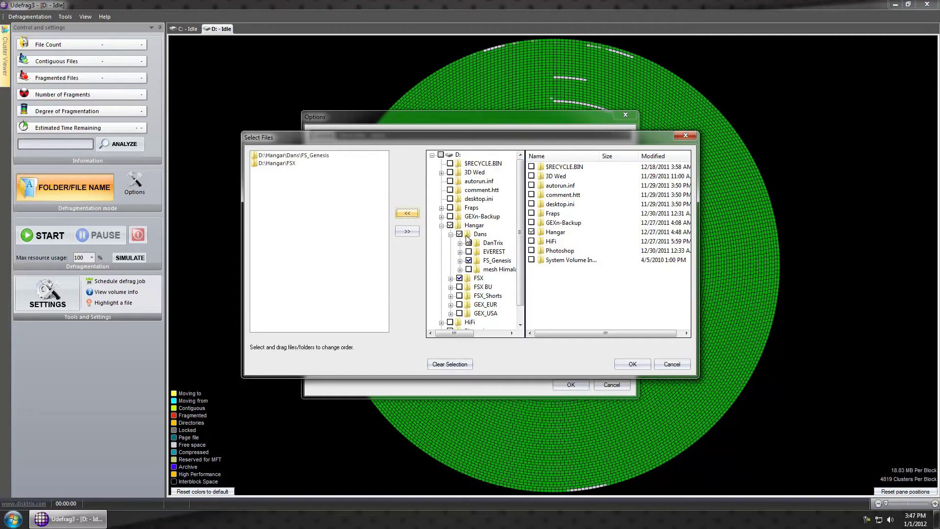
# Step: Remove the FS_Genesis folder from the custom list and add it back with its scenery subfolder included
pyautogui.click(460, 260)
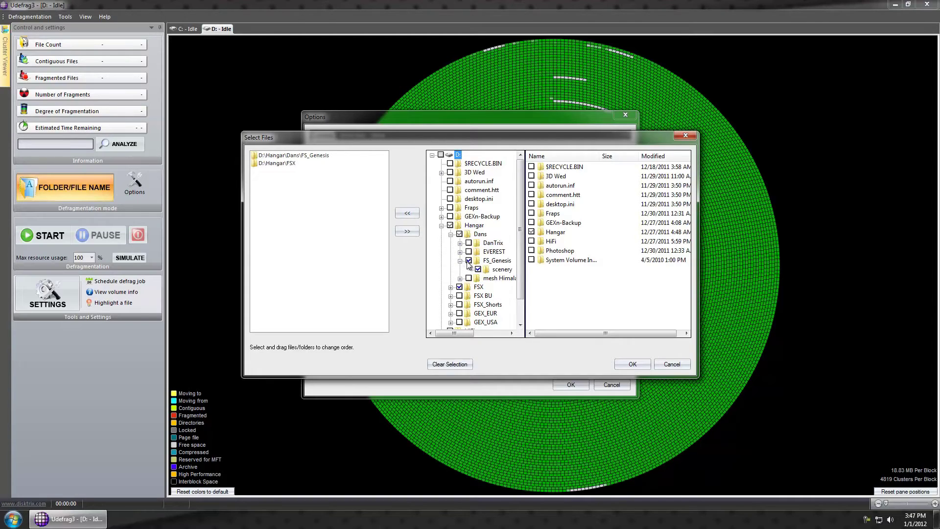
pyautogui.click(468, 260)
pyautogui.click(291, 156)
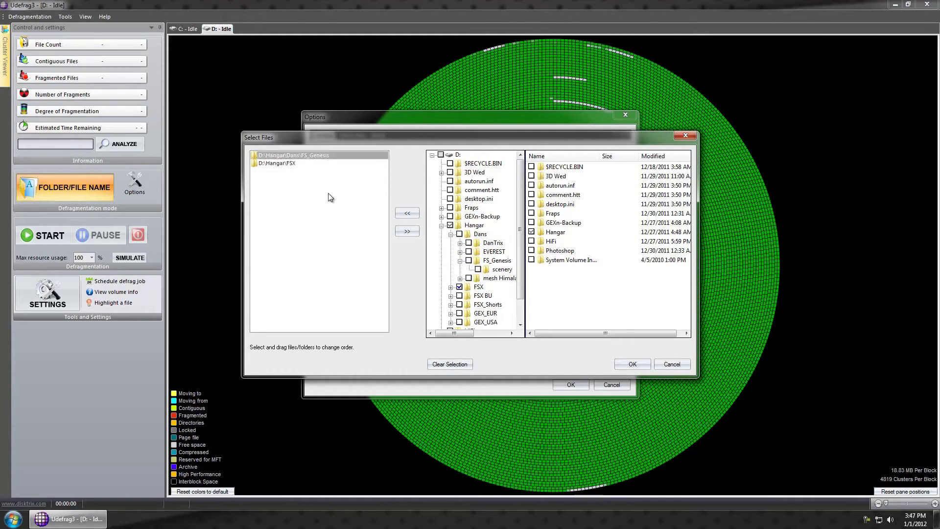
pyautogui.click(407, 231)
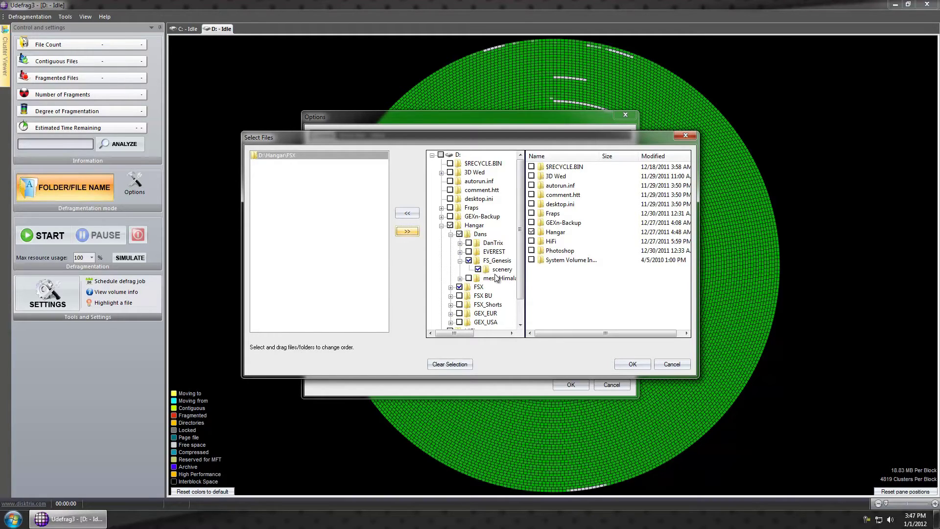
pyautogui.click(410, 215)
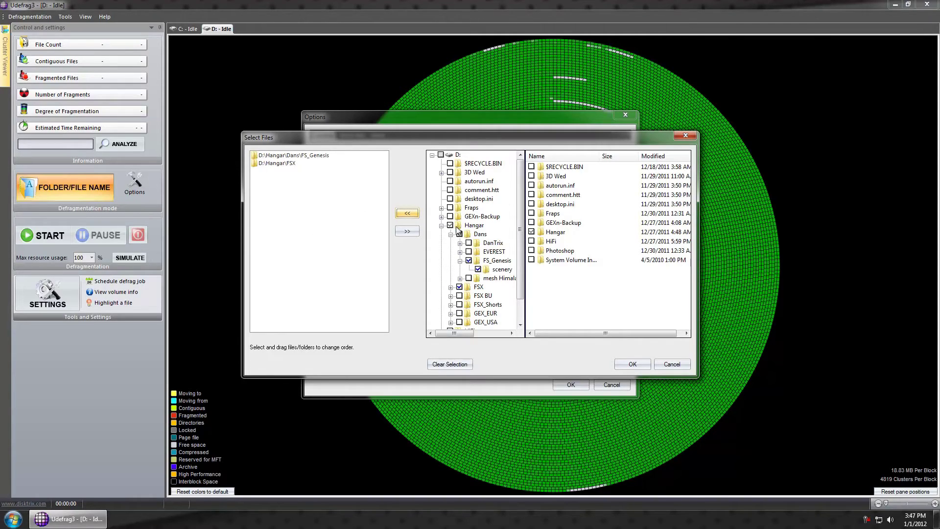
# Step: Add D:\Fraps to the custom list, reorder it as FSX, FS_Genesis, Fraps, and accept the file selection
pyautogui.click(450, 208)
pyautogui.click(407, 213)
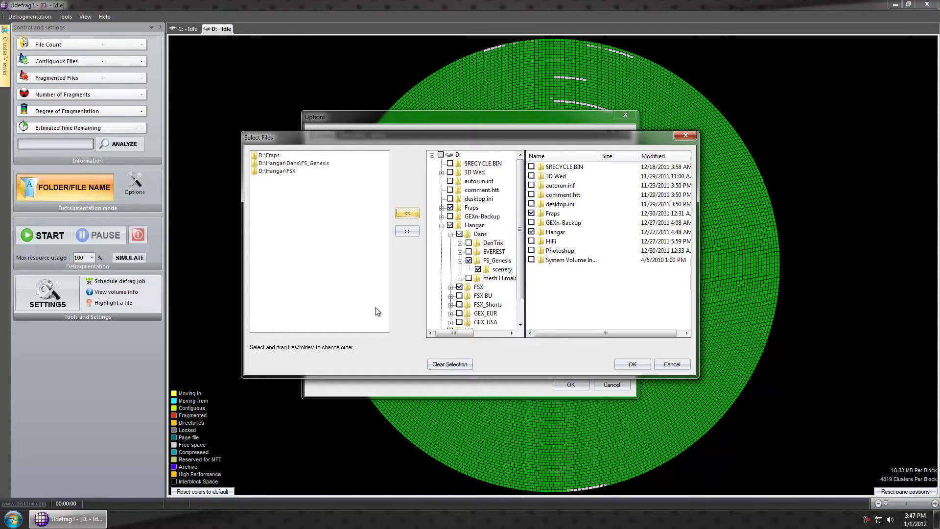
pyautogui.click(271, 156)
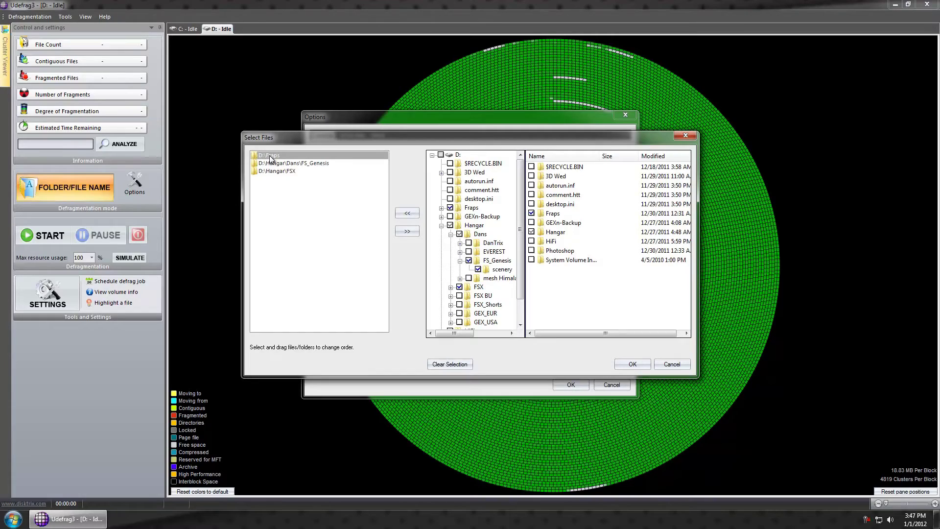
pyautogui.click(270, 171)
pyautogui.moveTo(269, 172)
pyautogui.mouseDown()
pyautogui.moveTo(275, 179)
pyautogui.moveTo(273, 156)
pyautogui.moveTo(273, 174)
pyautogui.mouseUp()
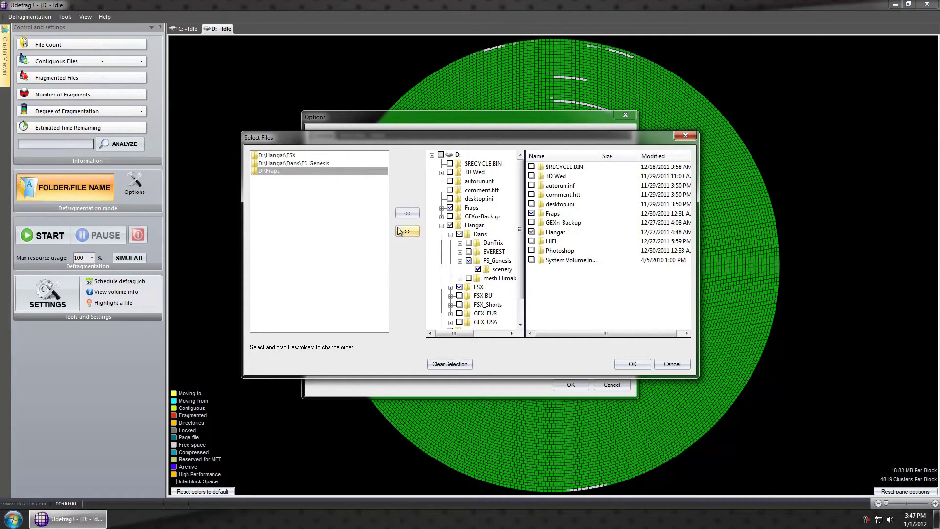
pyautogui.click(634, 363)
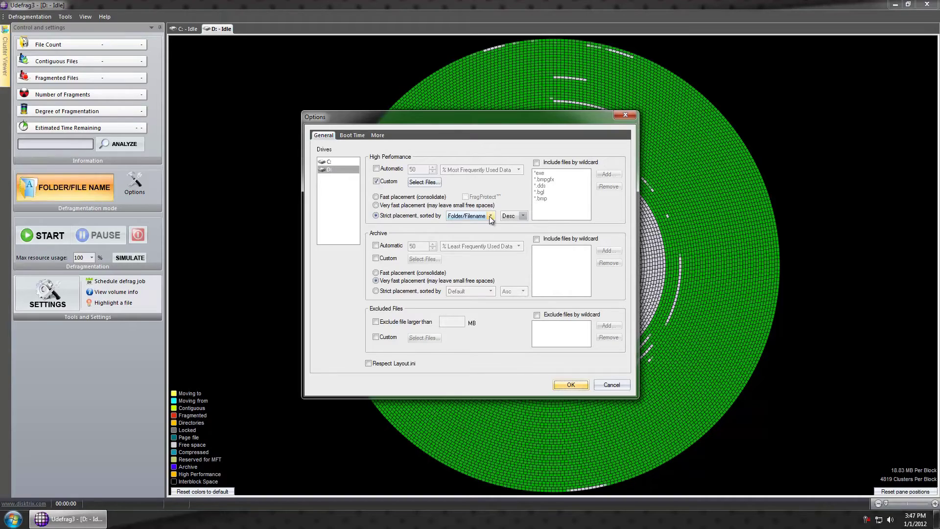
# Step: Keep drive D:'s High Performance strict placement sorted in Desc order, and enable Automatic selection for Archive files
pyautogui.click(522, 216)
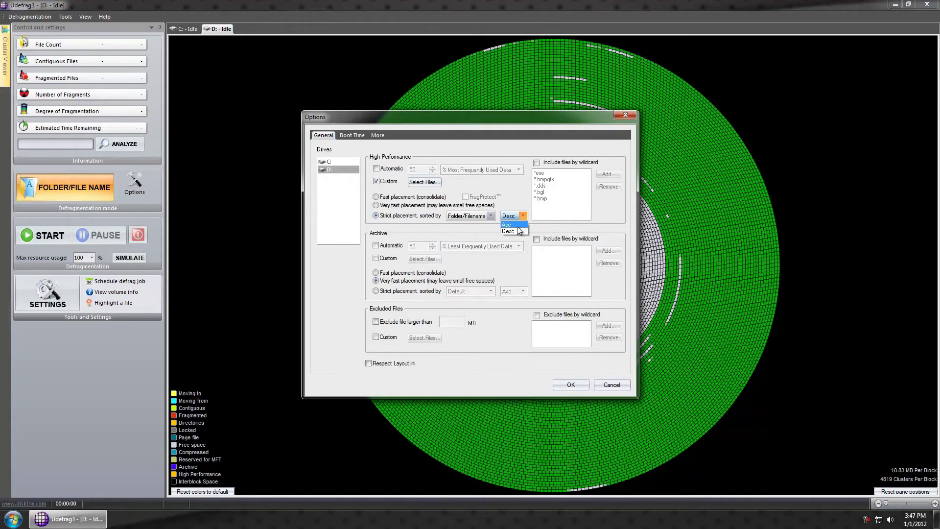
pyautogui.click(518, 215)
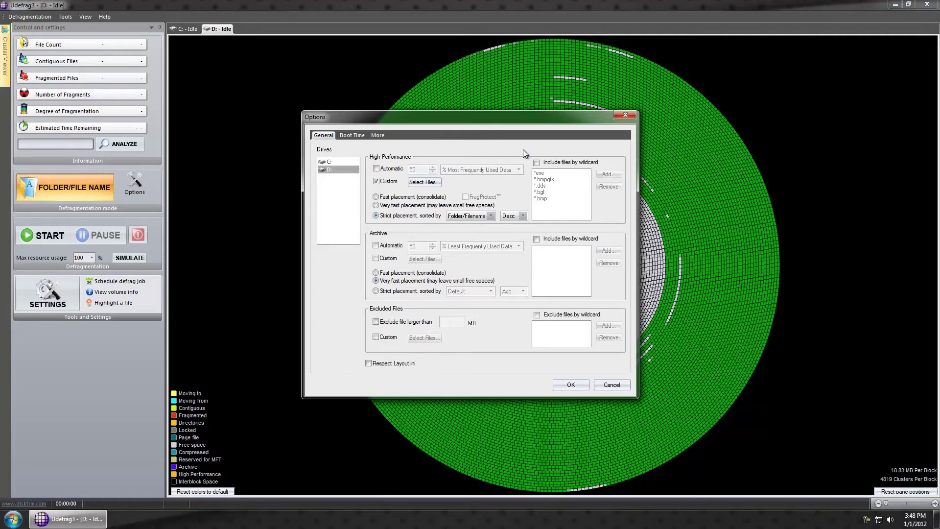
pyautogui.click(377, 246)
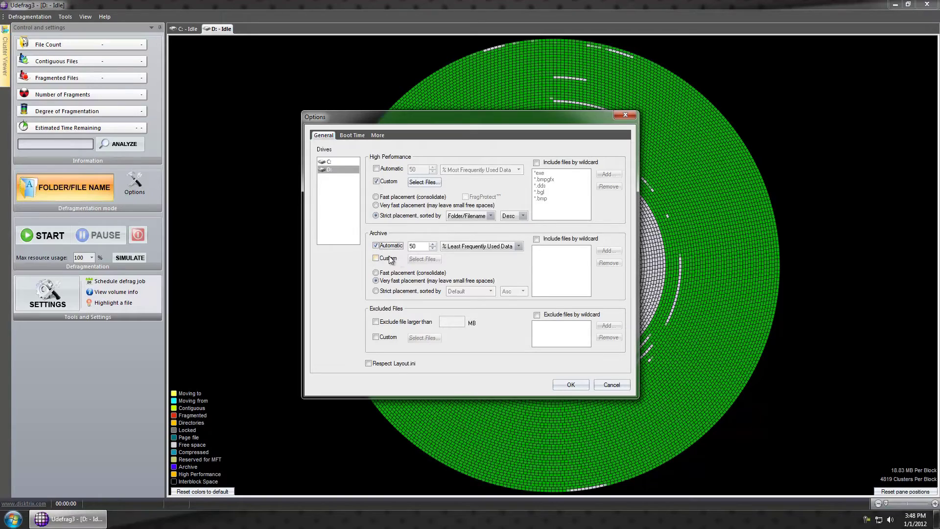
# Step: Try setting drive D:'s automatic Archive selection to GB of Least Used Data with a reduced amount
pyautogui.click(416, 246)
pyautogui.click(432, 243)
pyautogui.click(433, 249)
pyautogui.click(419, 248)
pyautogui.click(519, 248)
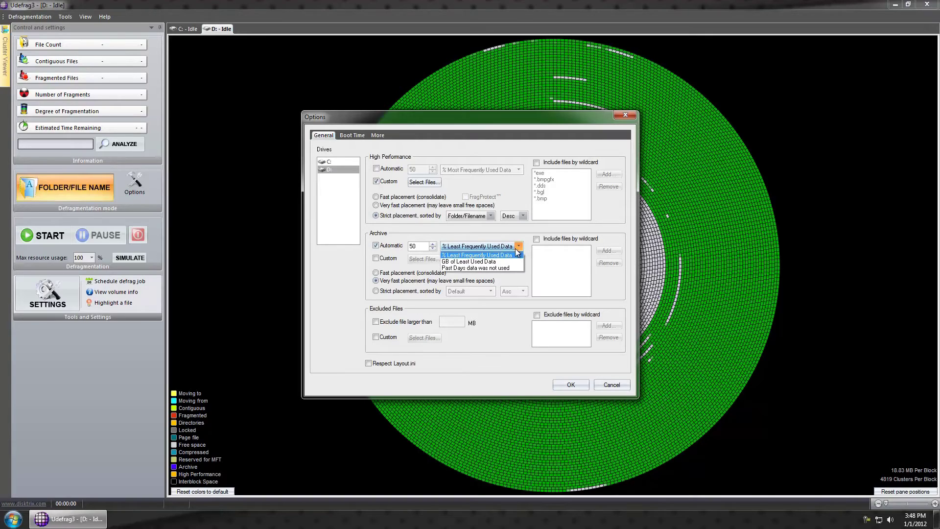
pyautogui.click(511, 262)
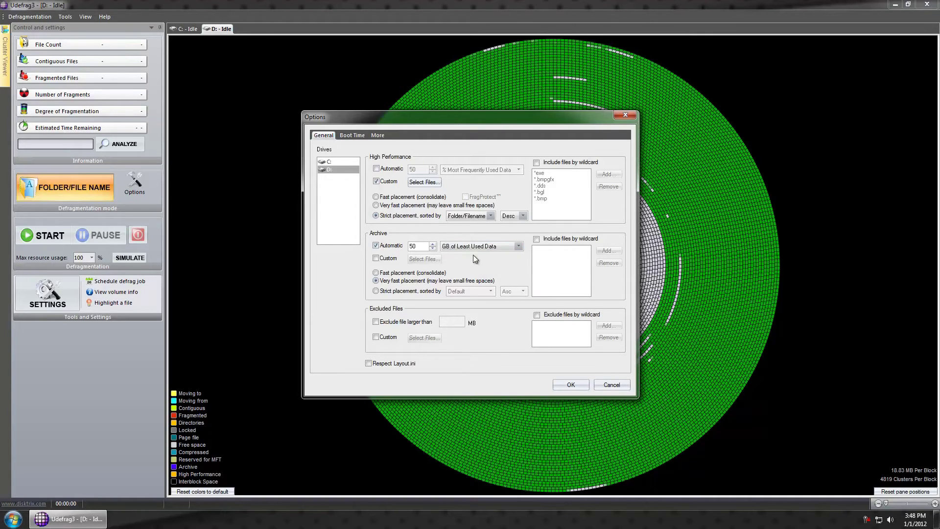
pyautogui.click(432, 248)
pyautogui.click(432, 248)
pyautogui.moveTo(433, 250); pyautogui.dragTo(462, 263)
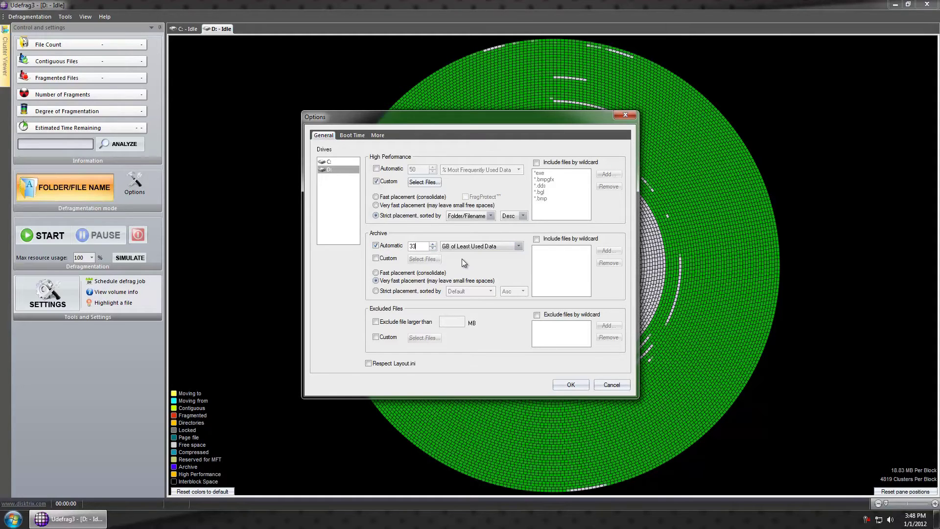
# Step: Try the Past Days data was not used criterion for drive D:'s automatic Archive selection
pyautogui.click(490, 245)
pyautogui.click(486, 268)
pyautogui.press('Escape')
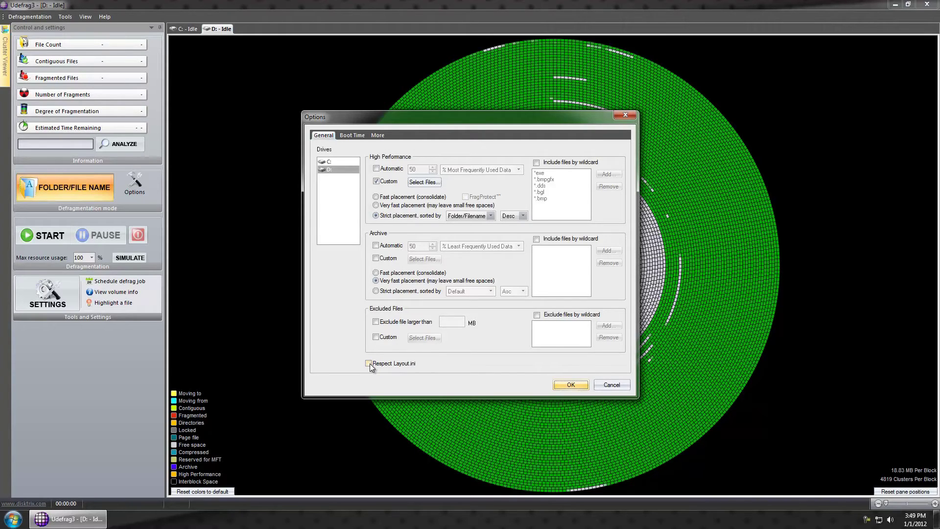
# Step: Compare the Folder/File Name options of drives C: and D:, and close the options without saving
pyautogui.click(331, 162)
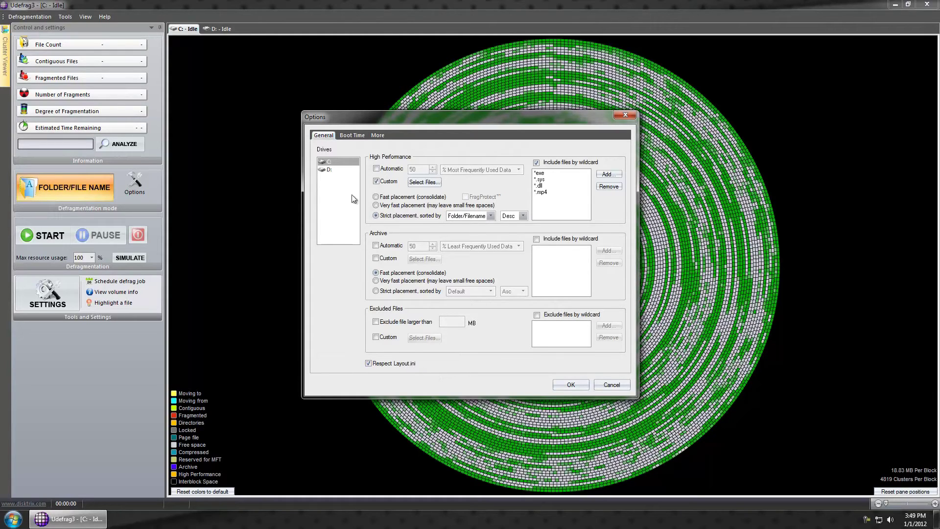
pyautogui.click(328, 169)
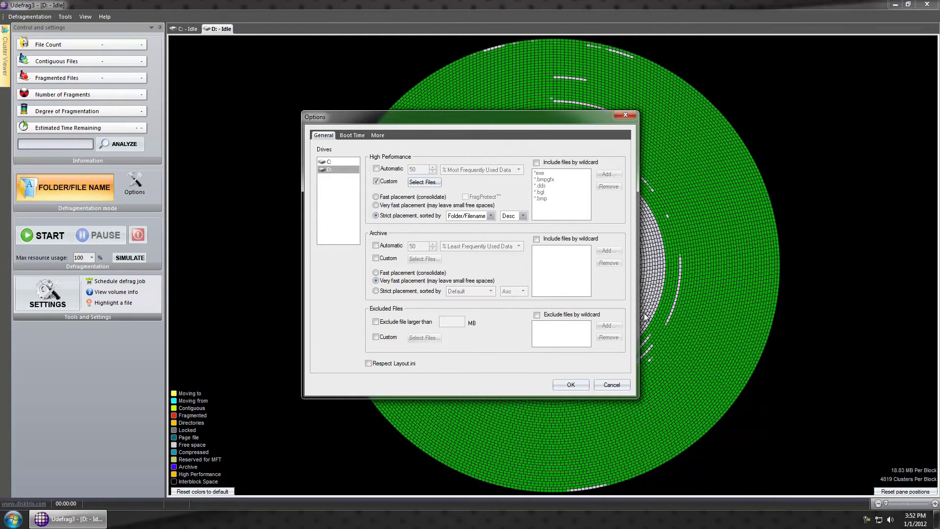
pyautogui.click(620, 386)
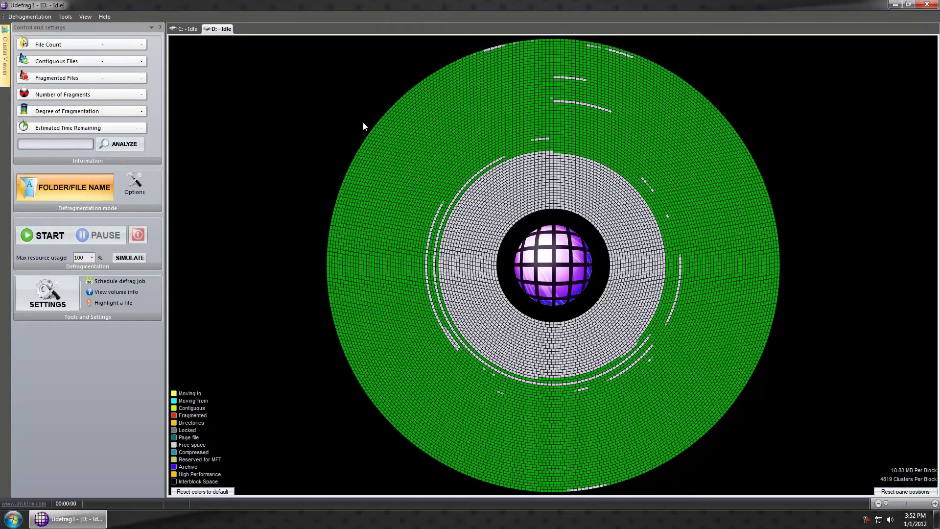
# Step: Check the Cluster Viewer's contents for several used blocks on the unanalyzed drive D:
pyautogui.click(4, 64)
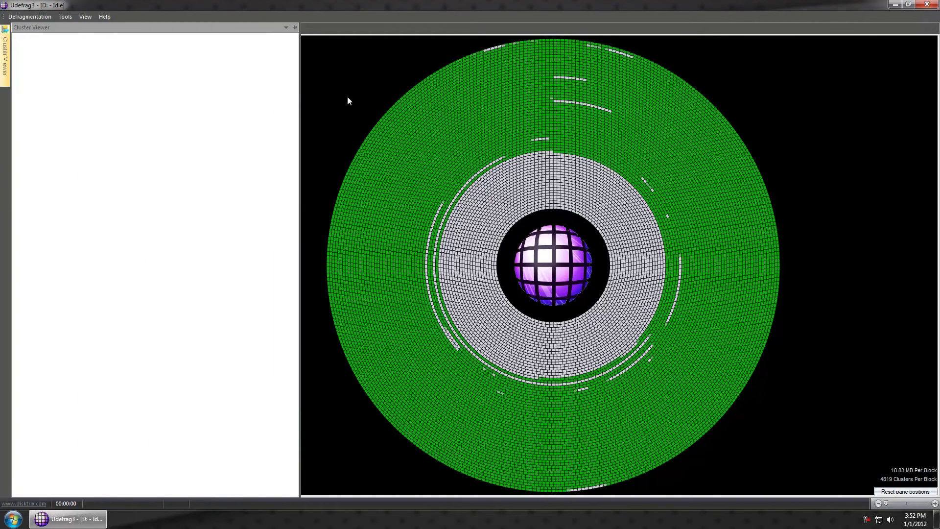
pyautogui.click(406, 117)
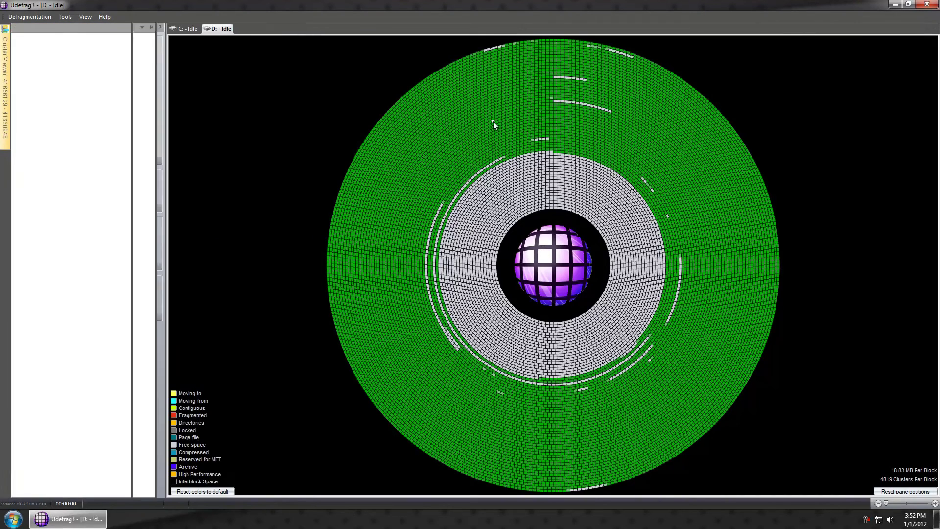
pyautogui.click(443, 78)
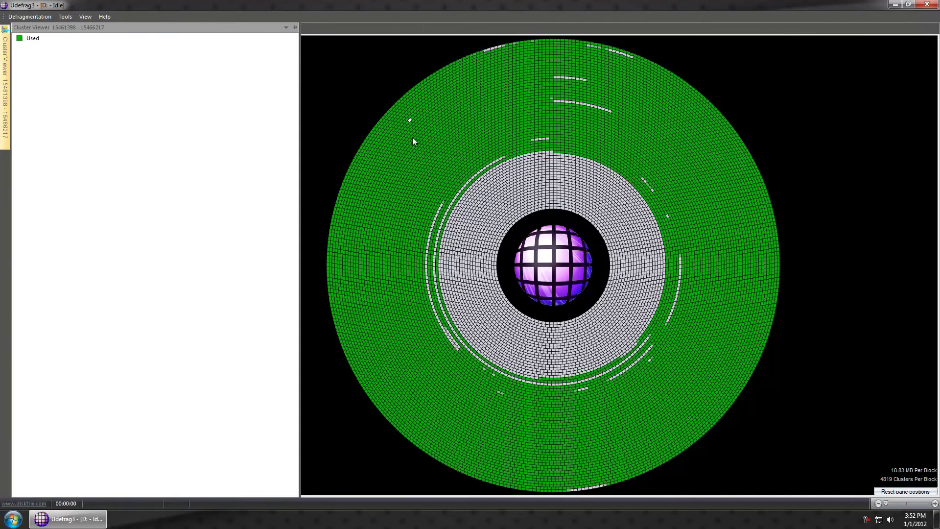
pyautogui.click(401, 180)
pyautogui.click(447, 165)
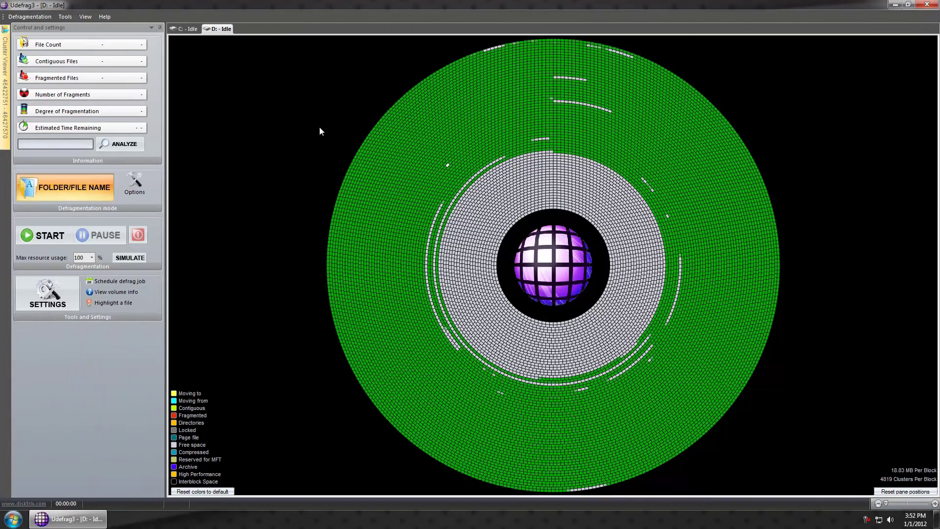
# Step: Analyze drive D: and inspect which files occupy its outer blocks in the Cluster Viewer
pyautogui.click(139, 148)
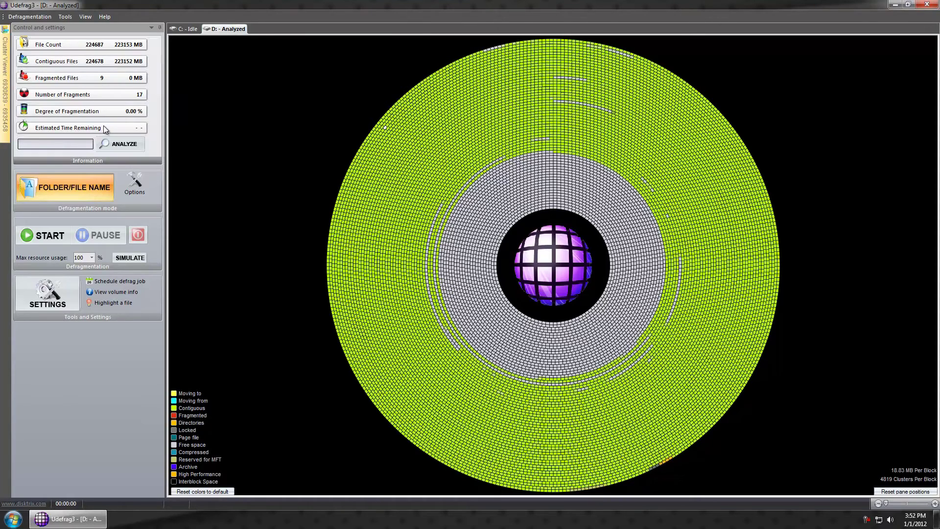
pyautogui.moveTo(4, 95)
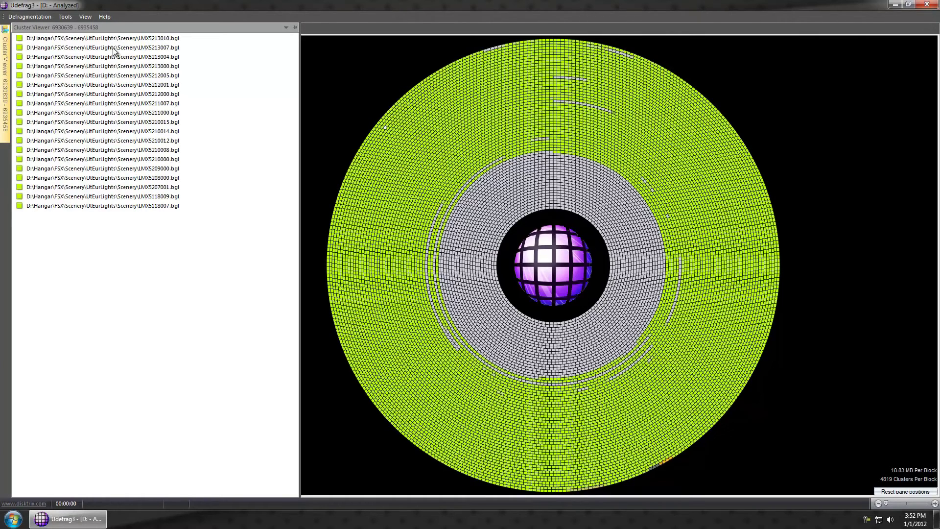
pyautogui.click(406, 99)
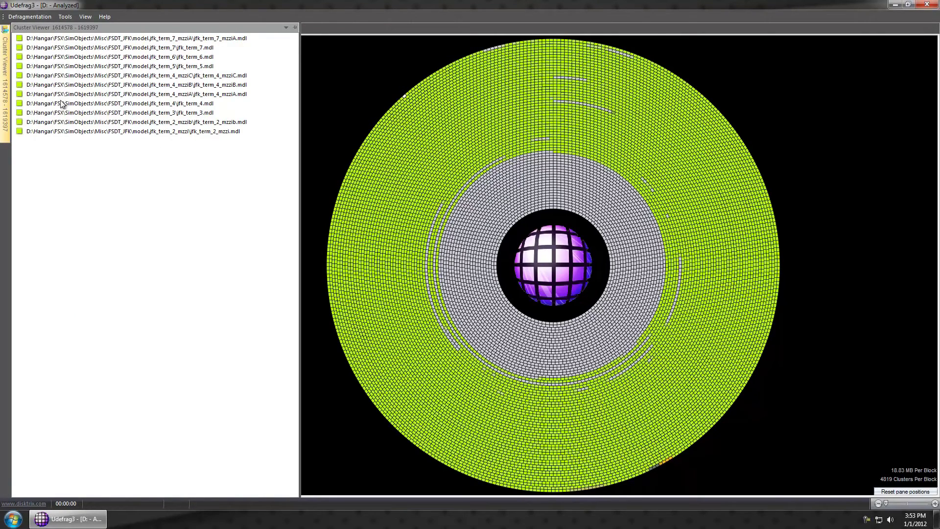
pyautogui.click(406, 102)
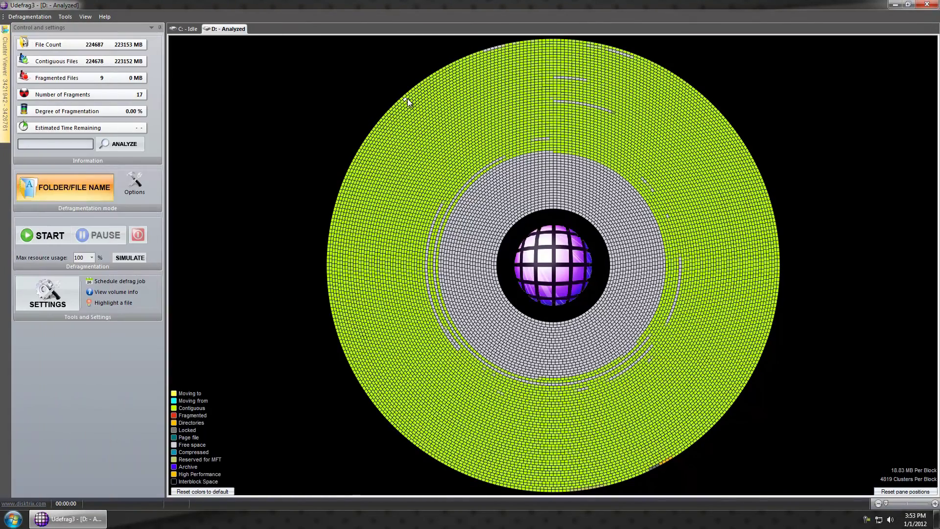
pyautogui.click(412, 103)
pyautogui.click(419, 112)
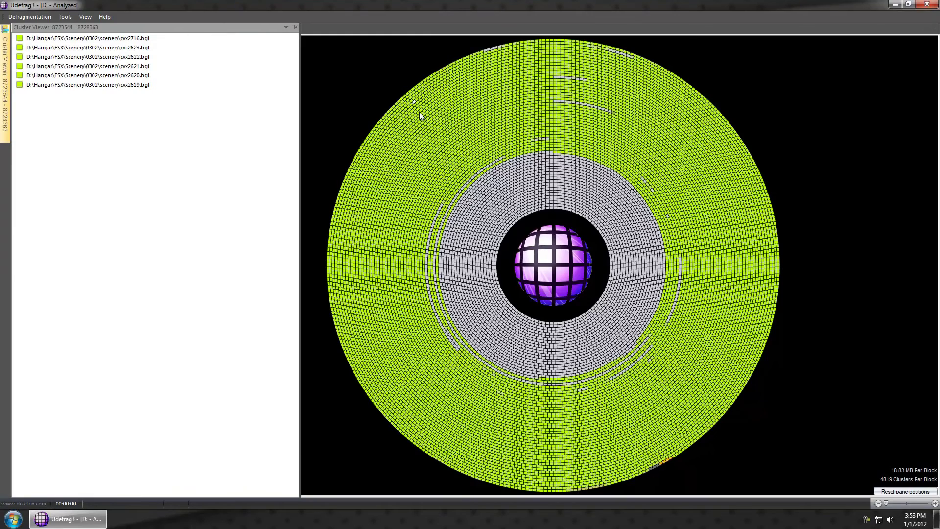
pyautogui.click(421, 112)
pyautogui.click(432, 121)
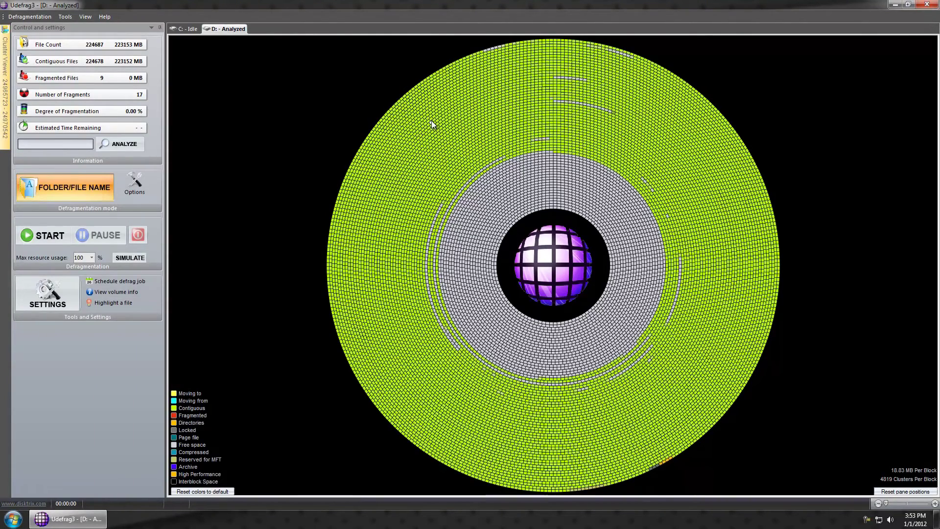
# Step: Examine the files in drive D:'s blocks progressively inward toward the free space near the disk's center
pyautogui.click(429, 121)
pyautogui.click(428, 117)
pyautogui.click(430, 118)
pyautogui.click(444, 132)
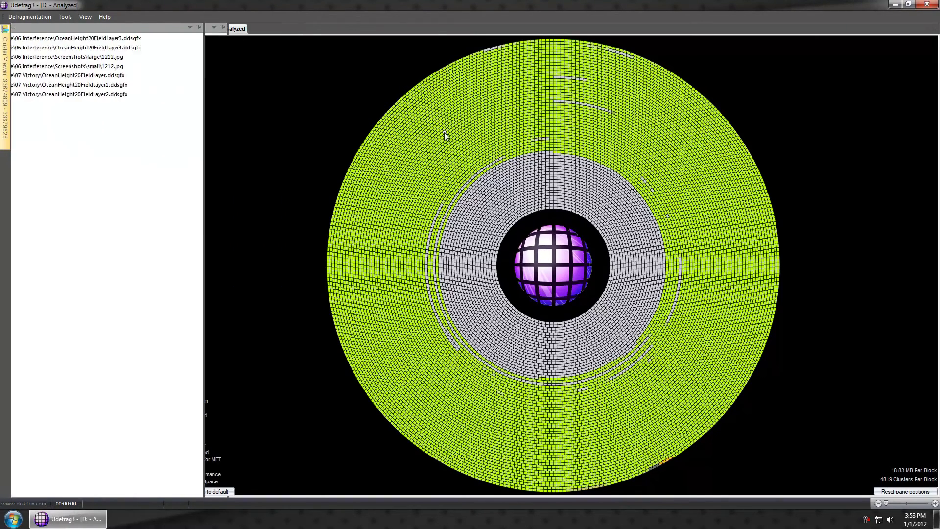
pyautogui.click(440, 128)
pyautogui.click(444, 136)
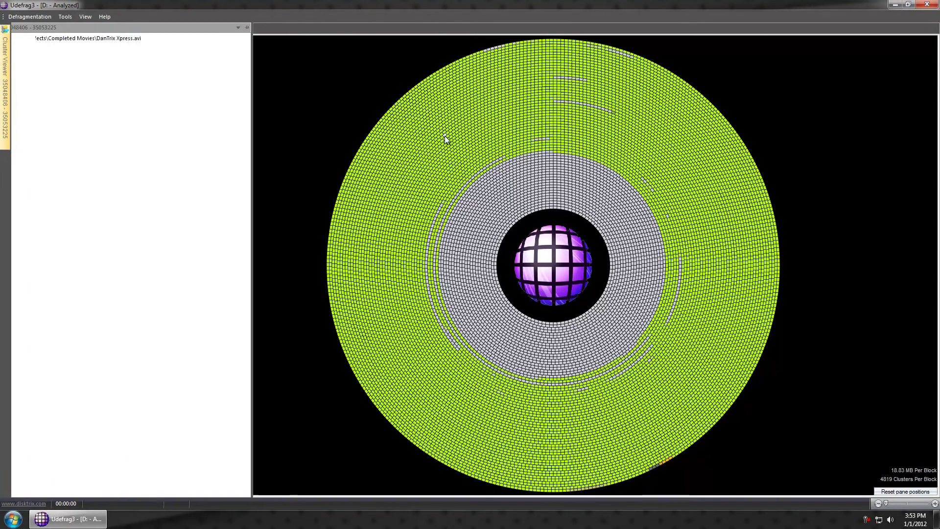
pyautogui.click(457, 145)
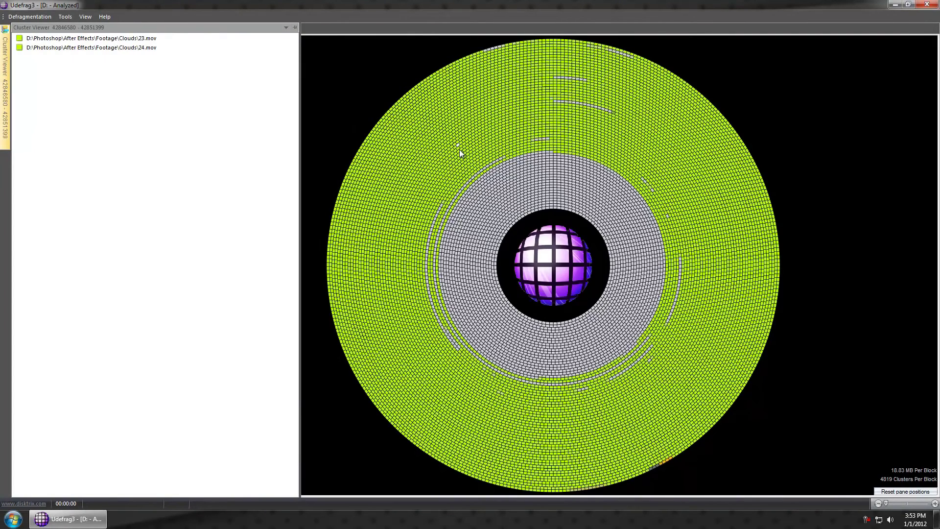
pyautogui.click(462, 155)
pyautogui.click(470, 159)
pyautogui.click(475, 164)
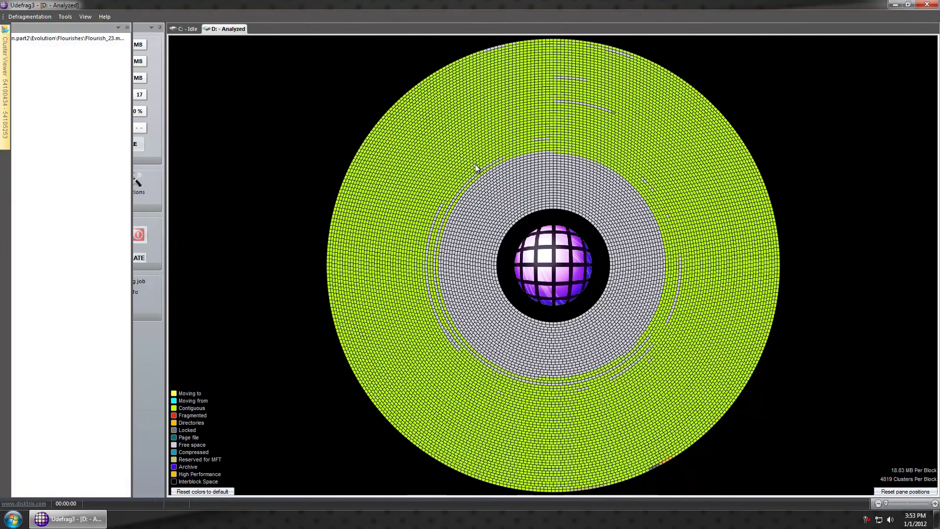
pyautogui.click(484, 168)
pyautogui.click(529, 213)
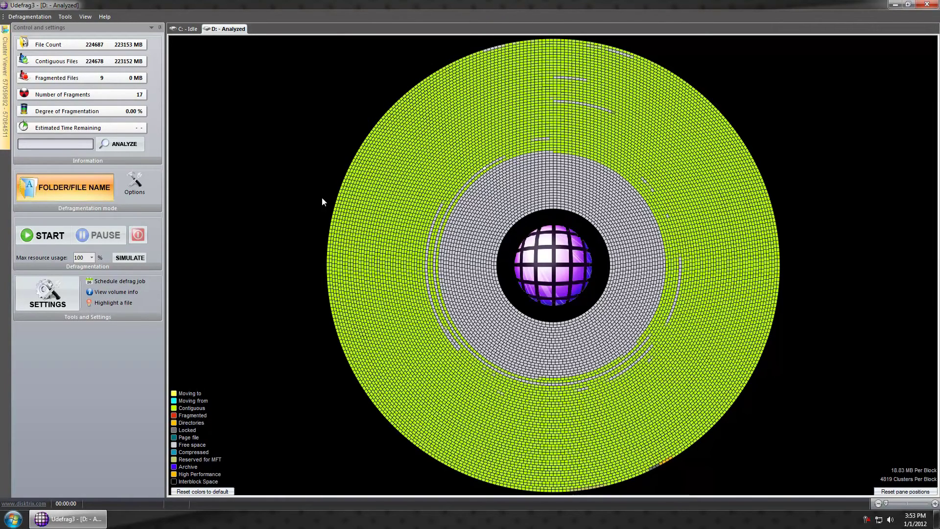
# Step: Enable simulation mode for drives D: and C:, and start a simulated Folder/File Name defragmentation of drive C:
pyautogui.click(130, 258)
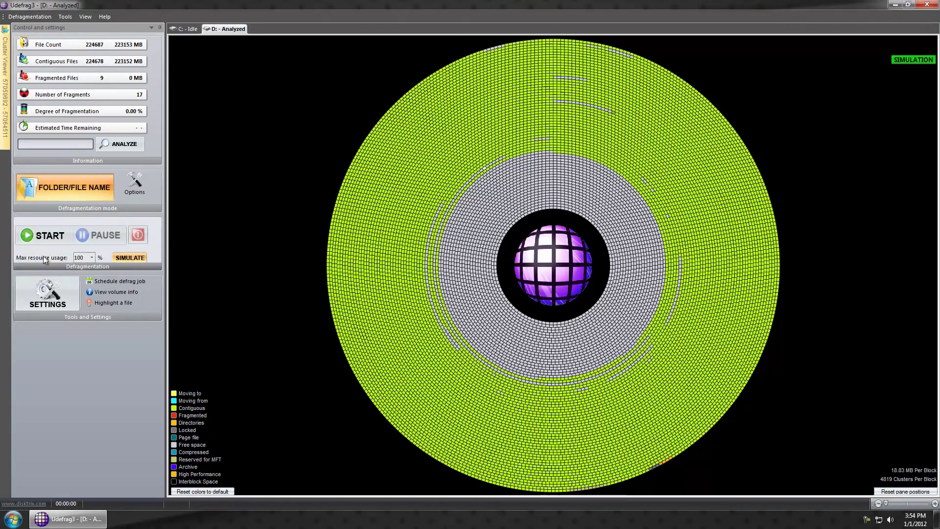
pyautogui.click(187, 29)
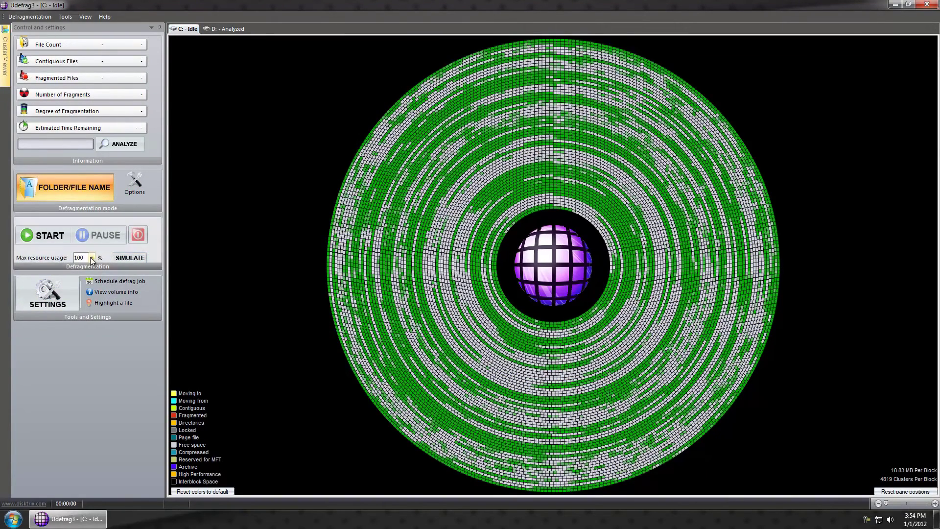
pyautogui.click(125, 258)
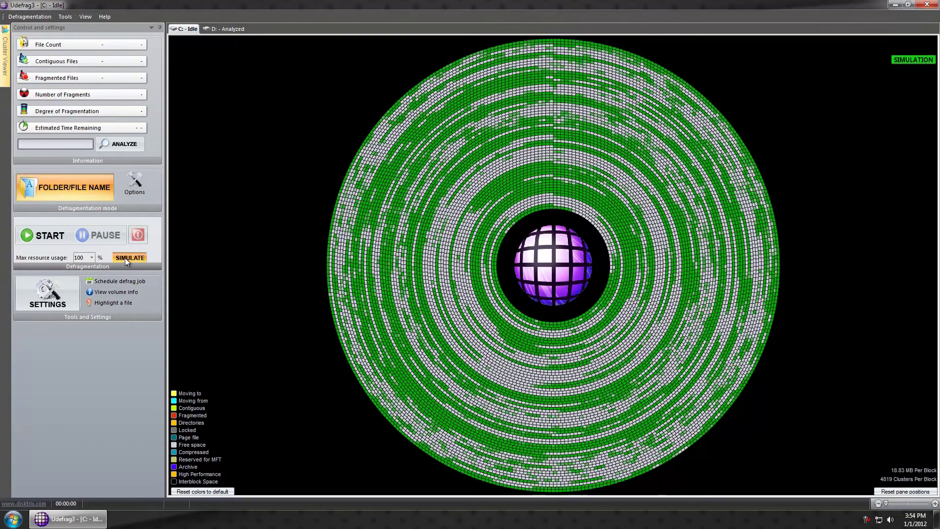
pyautogui.click(40, 235)
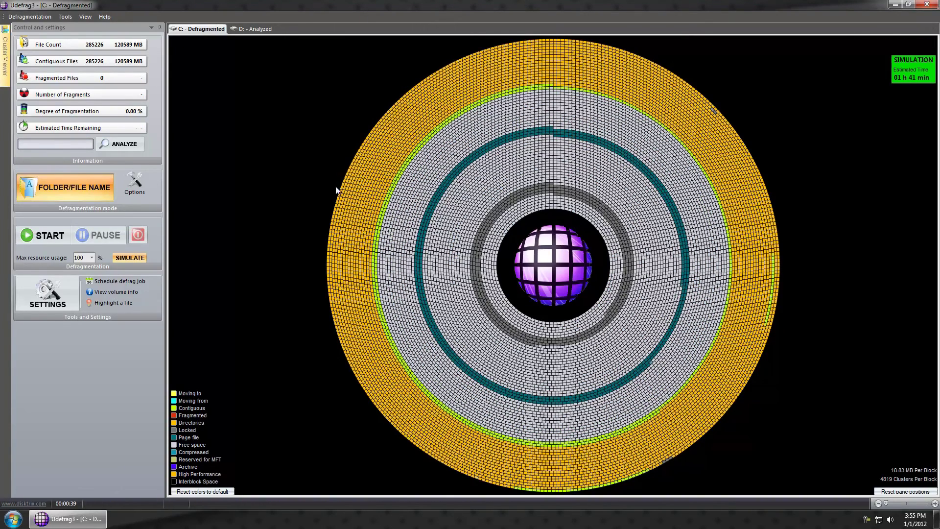
# Step: Examine which file occupies the page file ring on drive C:'s simulated layout
pyautogui.click(519, 131)
pyautogui.click(519, 135)
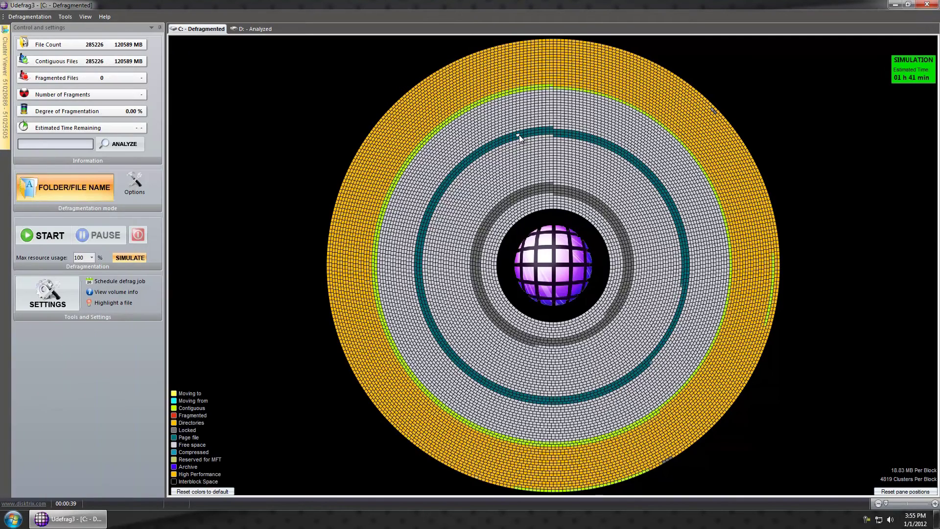
pyautogui.click(527, 134)
pyautogui.click(509, 139)
pyautogui.click(501, 142)
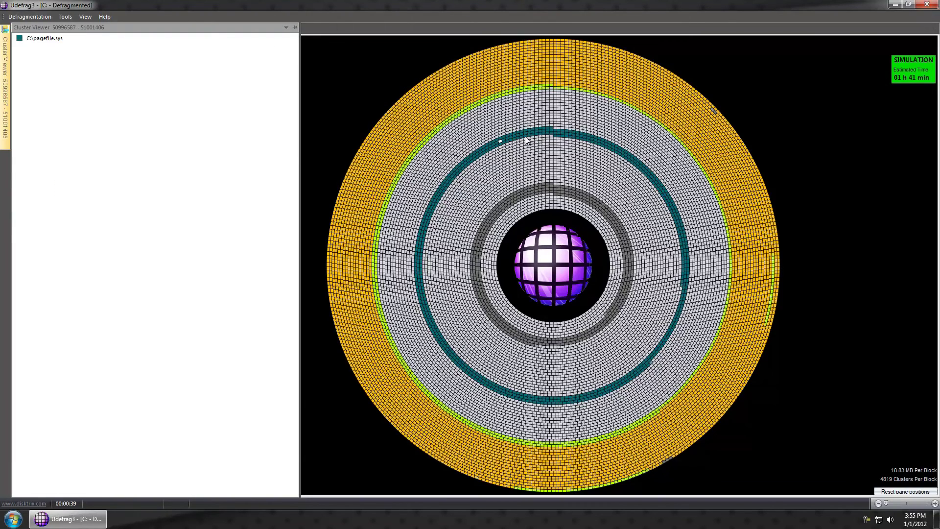
pyautogui.click(547, 131)
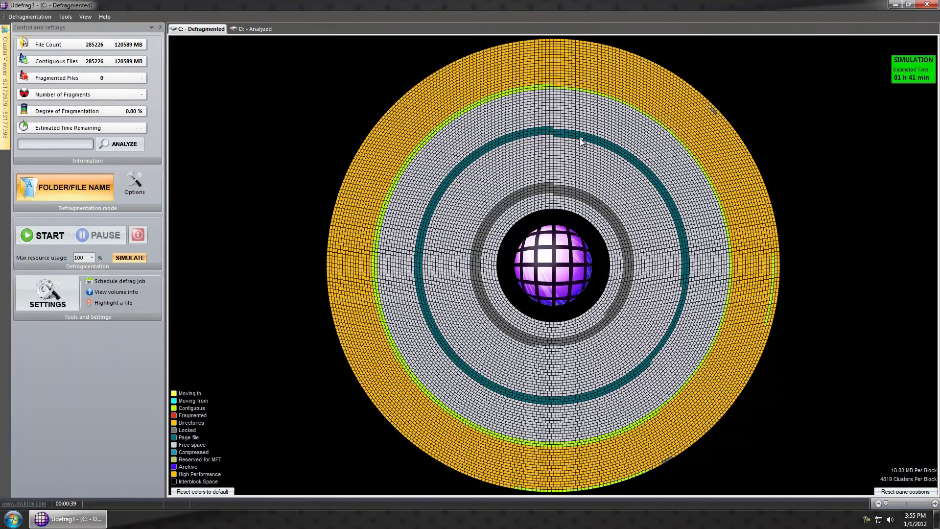
pyautogui.click(593, 139)
pyautogui.click(633, 155)
pyautogui.click(485, 154)
pyautogui.click(461, 168)
pyautogui.click(451, 178)
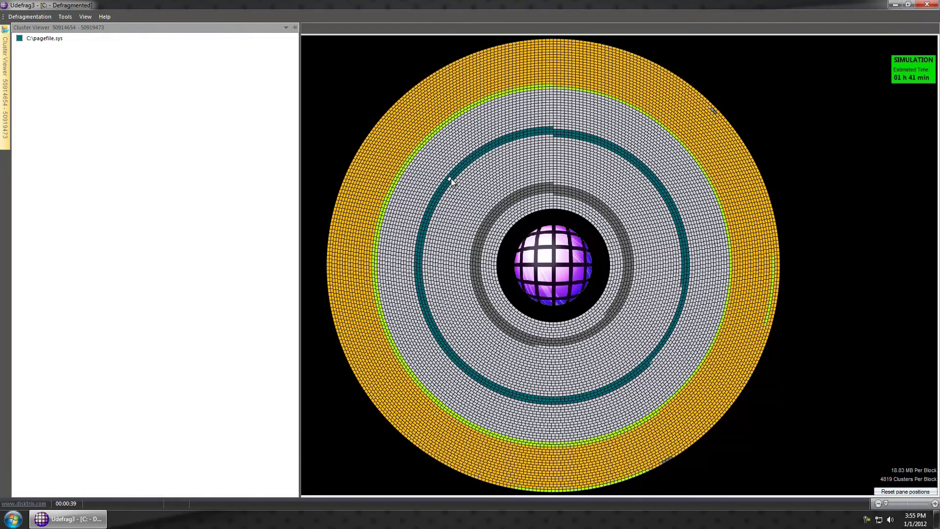